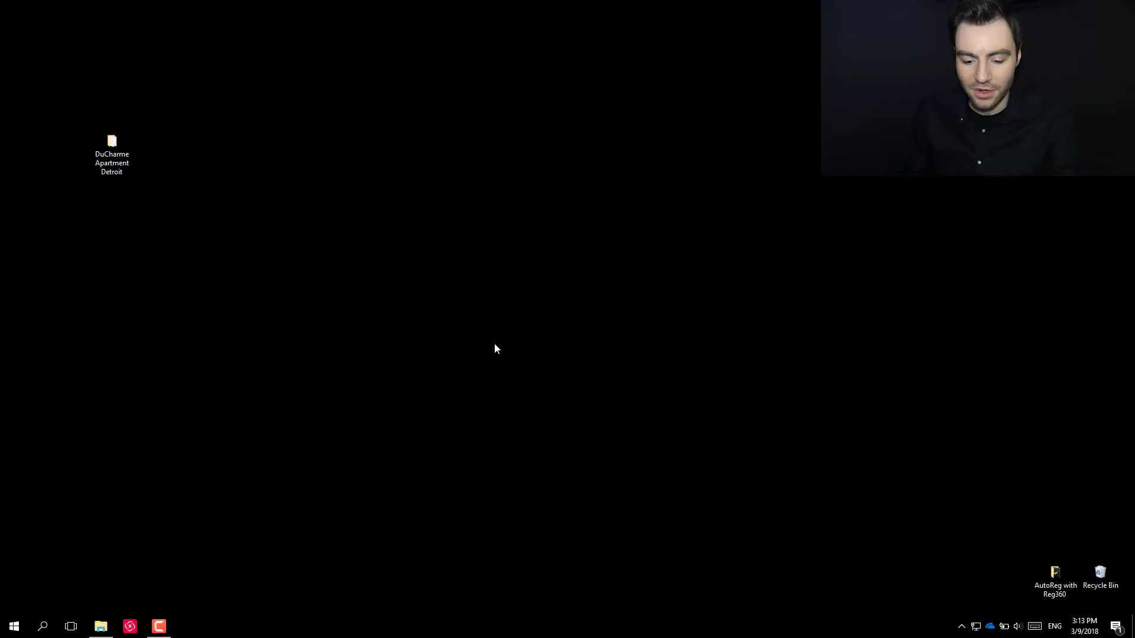
- Launch Cyclone REGISTER 360 from its red taskbar icon
left_click(130, 627)
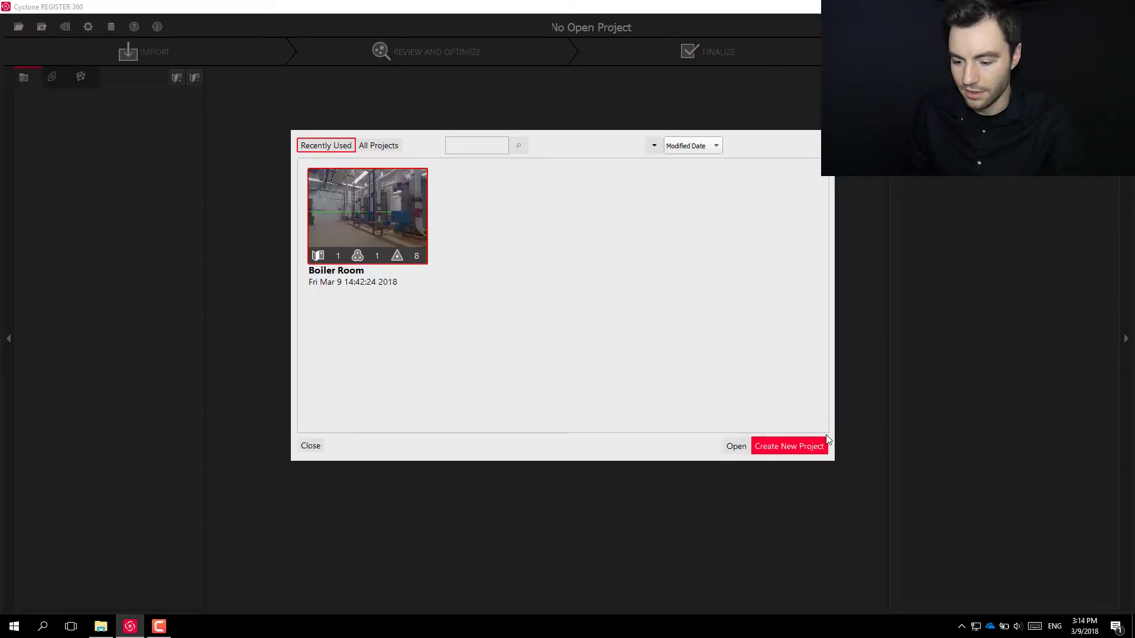
- Create a new project named 'Detroit Apartment' and open it at the Import step
left_click(781, 446)
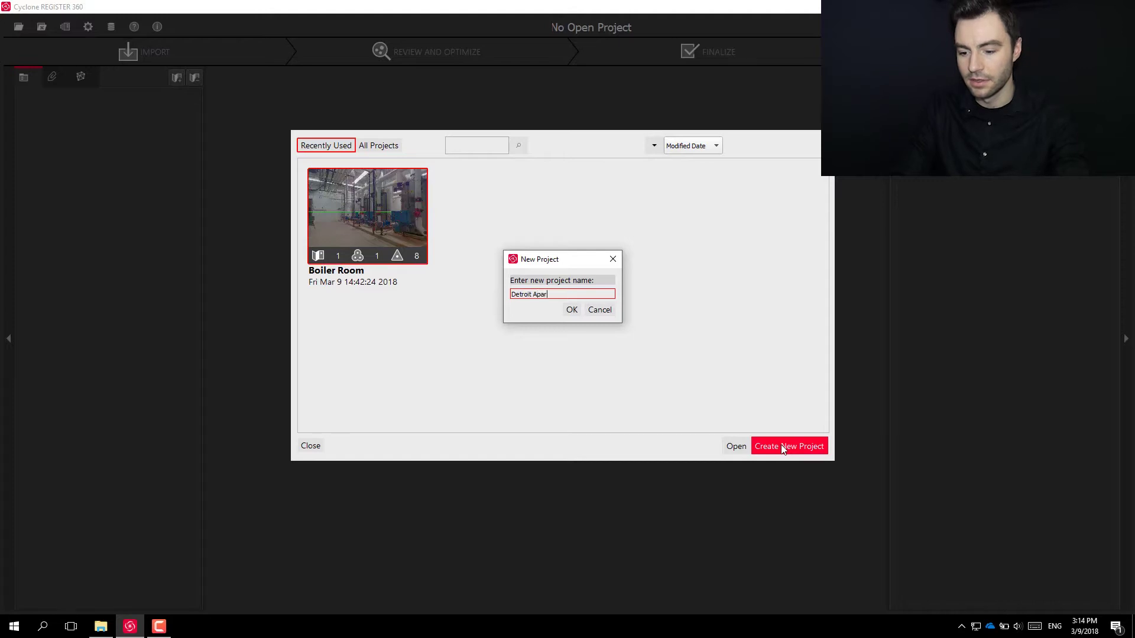
key("Return")
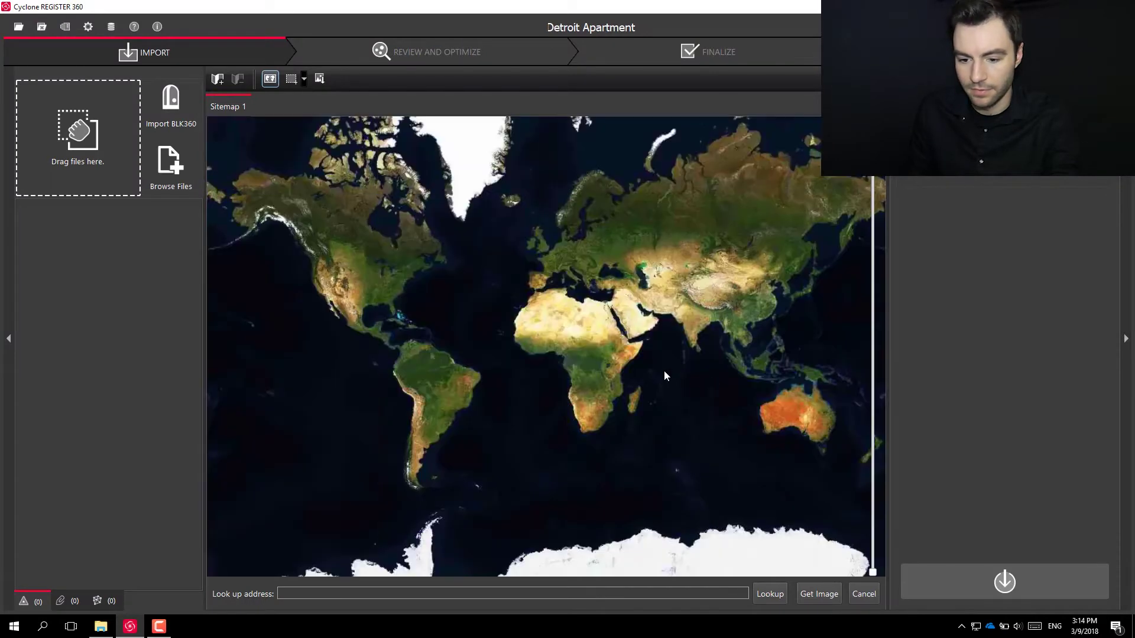
- Import the five BLK360 setup files from the DuCharme Apartment Detroit folder with Auto Target unchecked
left_click(101, 627)
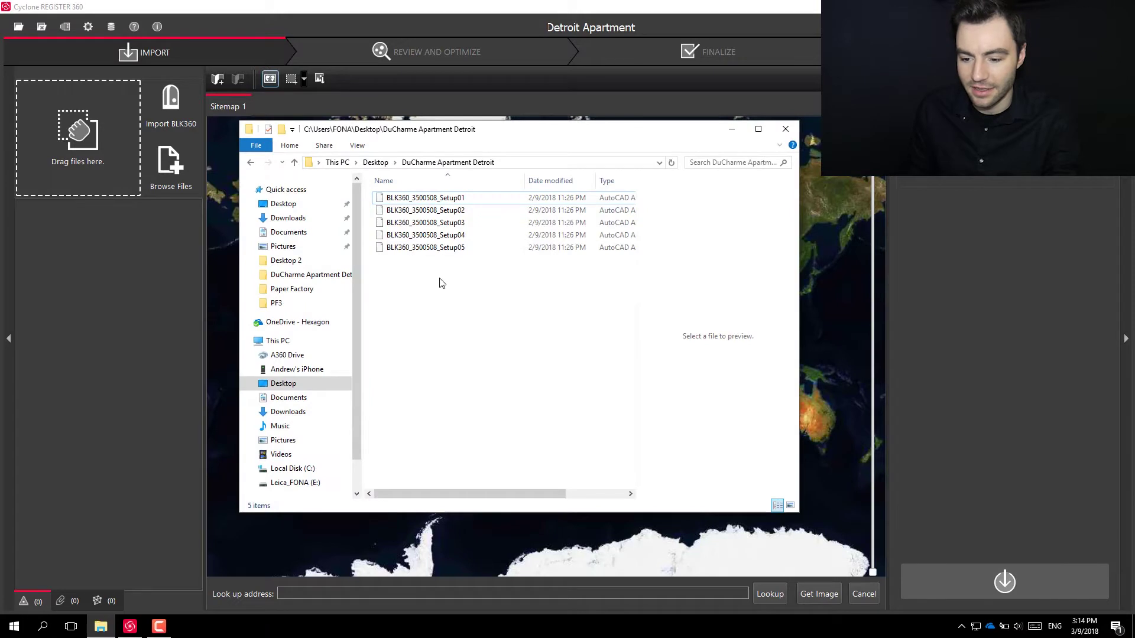
left_click_drag(440, 283, 130, 172)
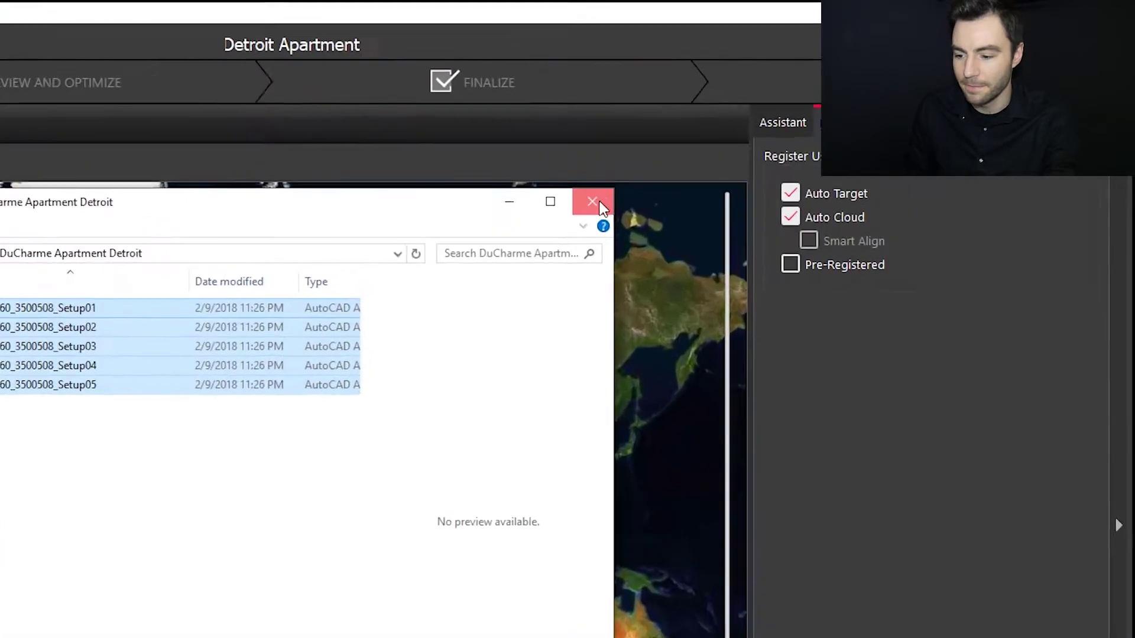
left_click(785, 129)
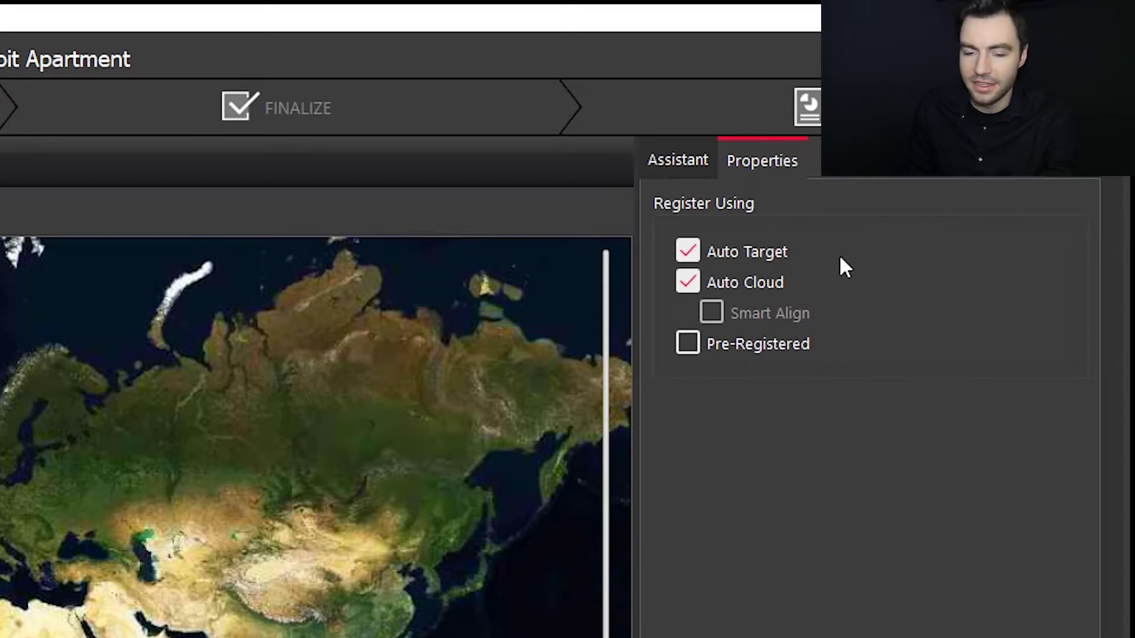
left_click(688, 251)
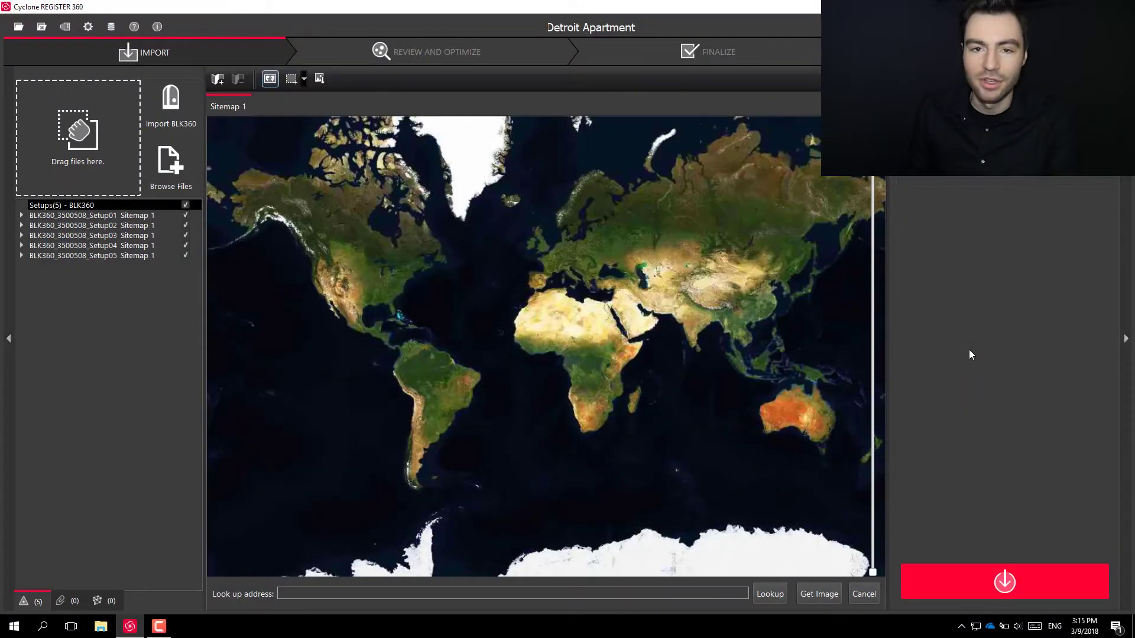
left_click(1036, 583)
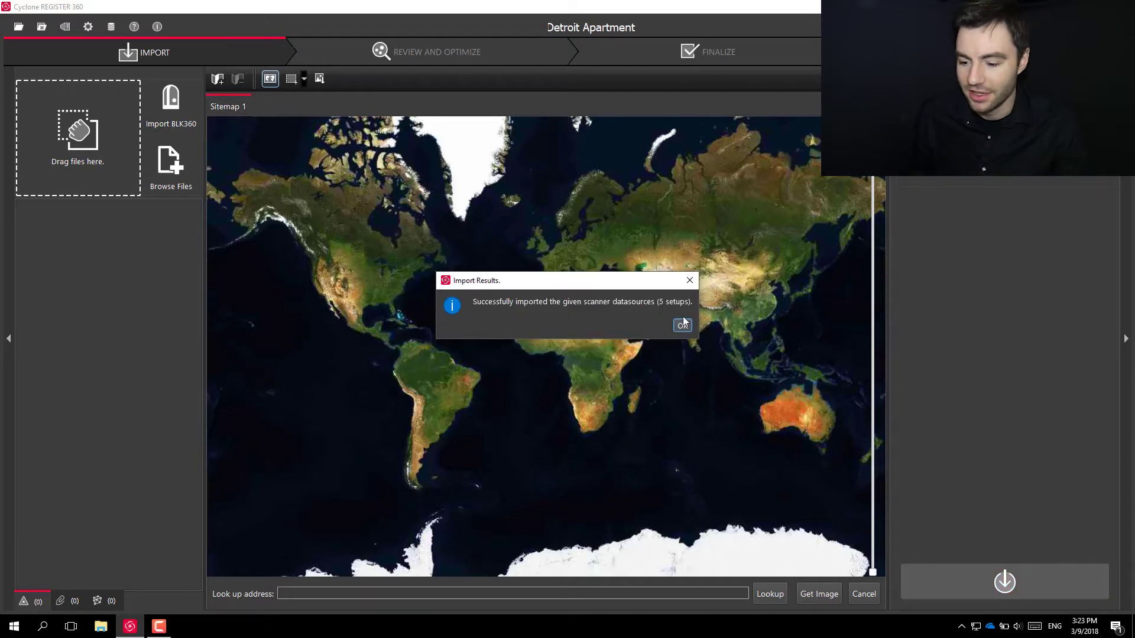
- Acknowledge the import results and move Setup05 to the right on the sitemap
left_click(682, 326)
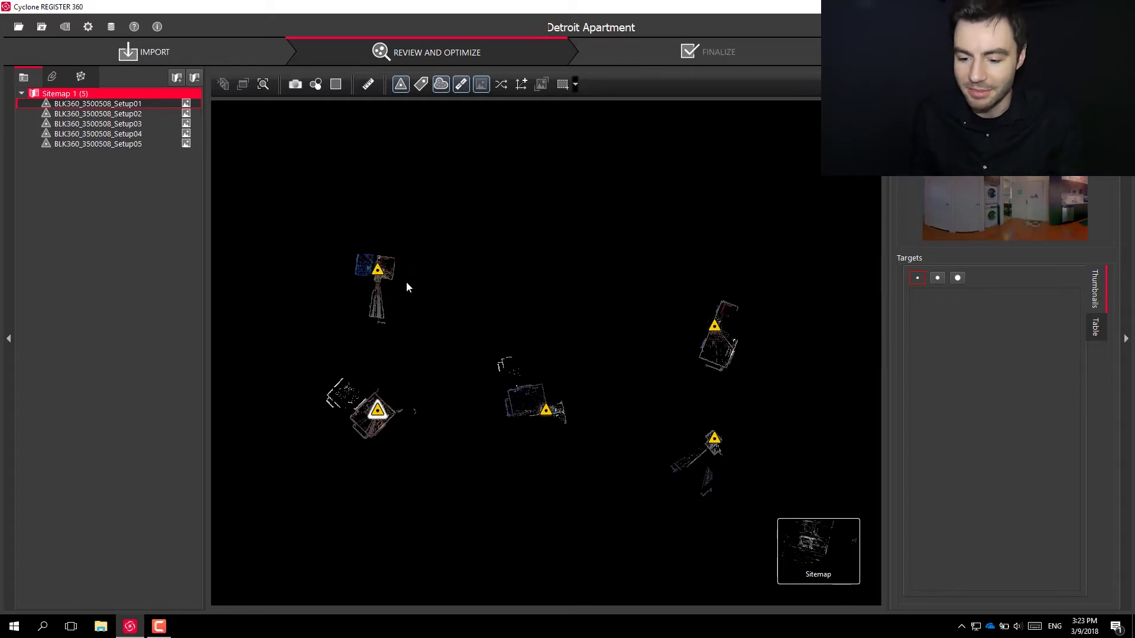
scroll(556, 377, "up", 2)
scroll(470, 417, "down", 2)
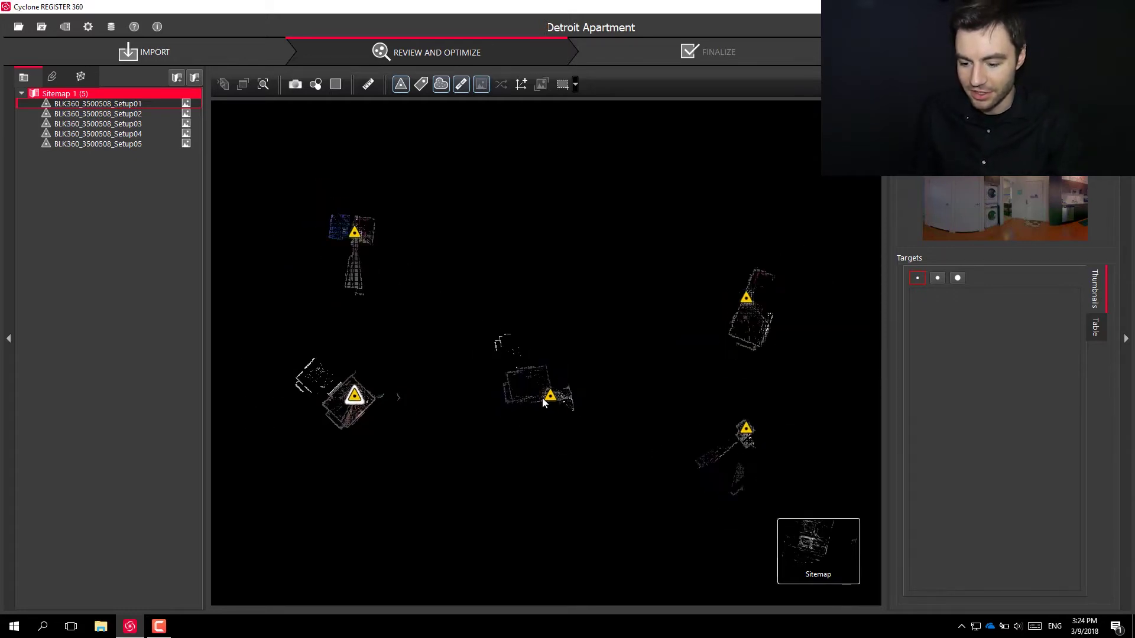
scroll(542, 399, "up", 5)
scroll(544, 326, "down", 5)
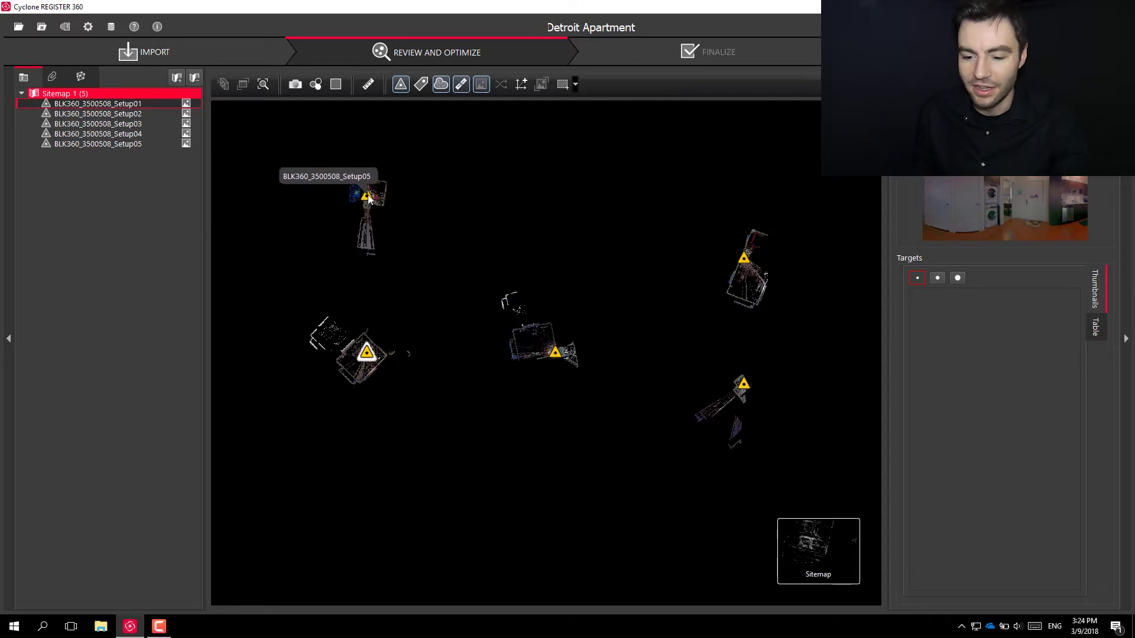
left_click_drag(366, 200, 535, 196)
- Move Setup02 up and left and rotate it slightly
scroll(526, 260, "up", 2)
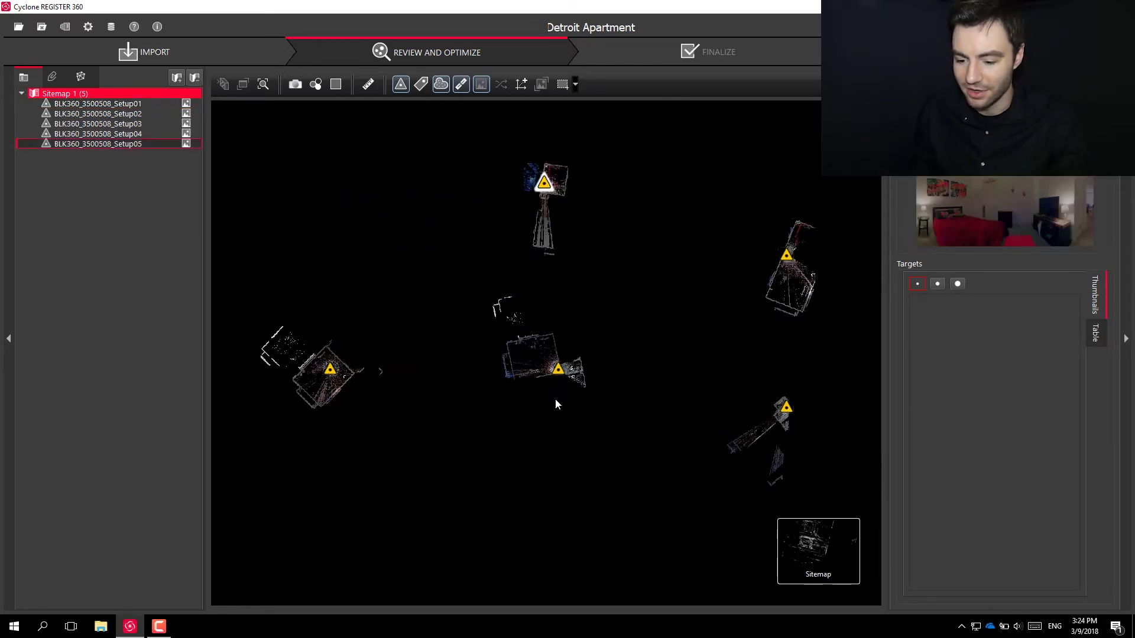
mouse_move(562, 374)
left_mouse_down()
mouse_move(515, 350)
mouse_move(521, 361)
mouse_move(498, 336)
mouse_move(535, 383)
mouse_move(521, 362)
left_mouse_up()
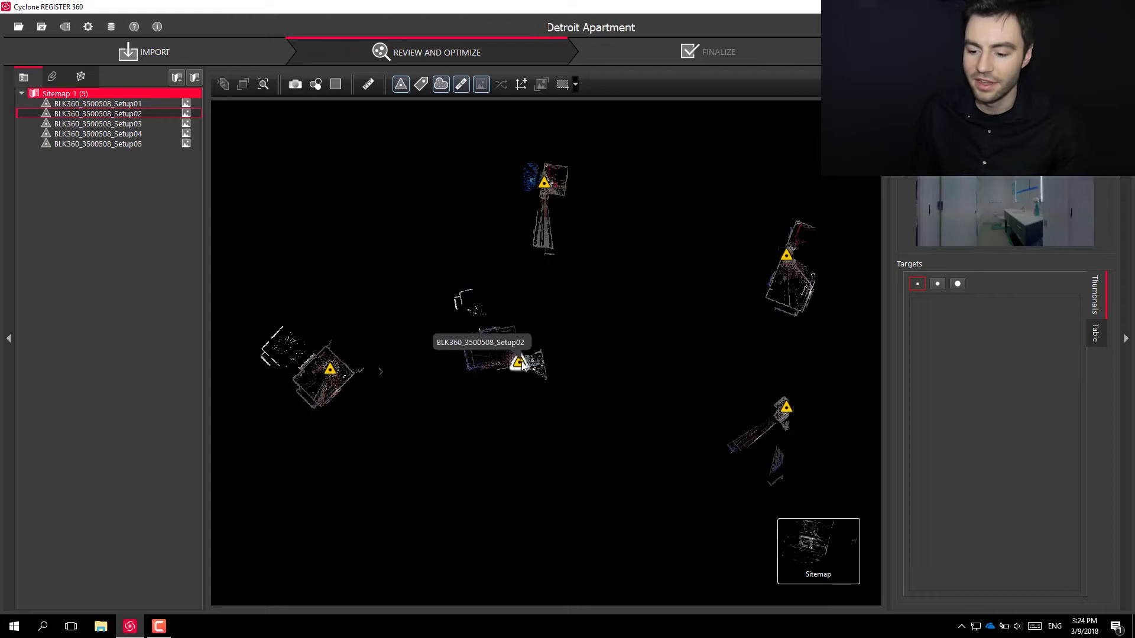
mouse_move(541, 361)
left_mouse_down()
mouse_move(721, 352)
mouse_move(722, 414)
mouse_move(726, 387)
left_mouse_up()
scroll(497, 329, "up", 2)
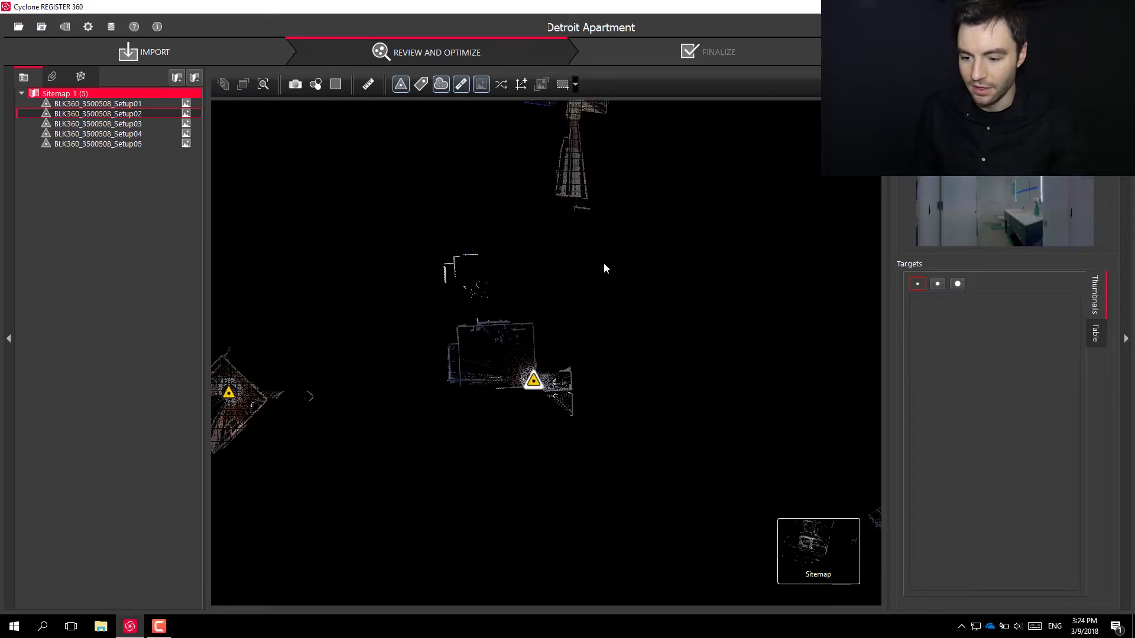
scroll(603, 266, "down", 2)
- Square up Setup01, overlap it with Setup02, and select their new link
left_click_drag(324, 358, 387, 361)
scroll(537, 285, "up", 3)
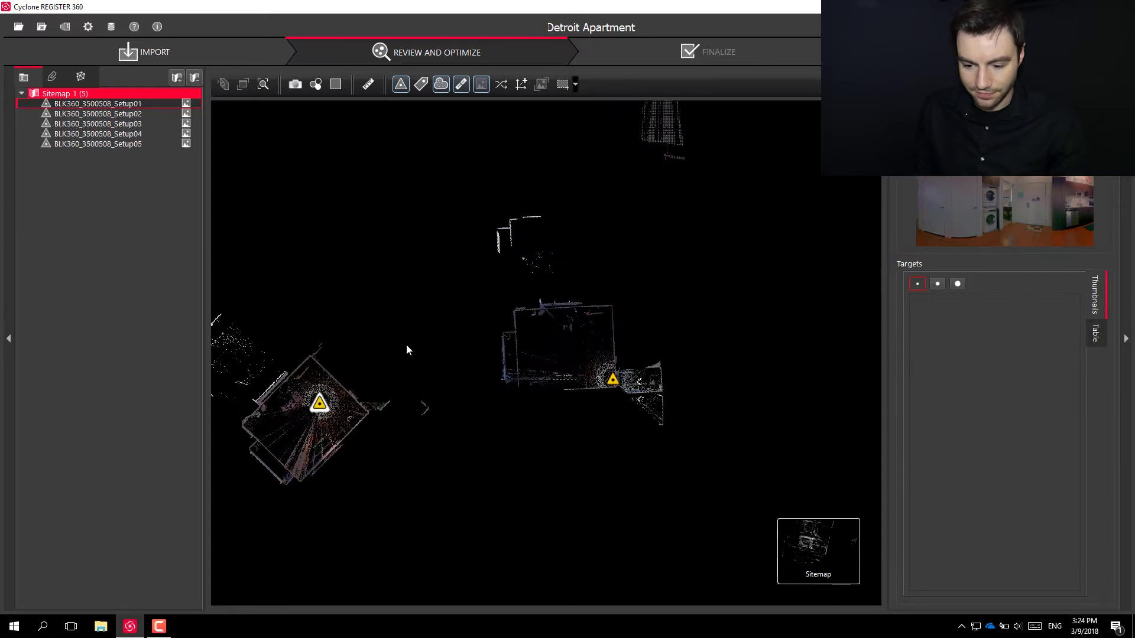
left_click_drag(320, 408, 390, 348)
mouse_move(291, 336)
left_mouse_down()
mouse_move(355, 278)
mouse_move(521, 285)
mouse_move(559, 353)
mouse_move(566, 334)
left_mouse_up()
mouse_move(408, 348)
left_mouse_down()
mouse_move(580, 350)
mouse_move(577, 341)
left_mouse_up()
scroll(581, 348, "up", 5)
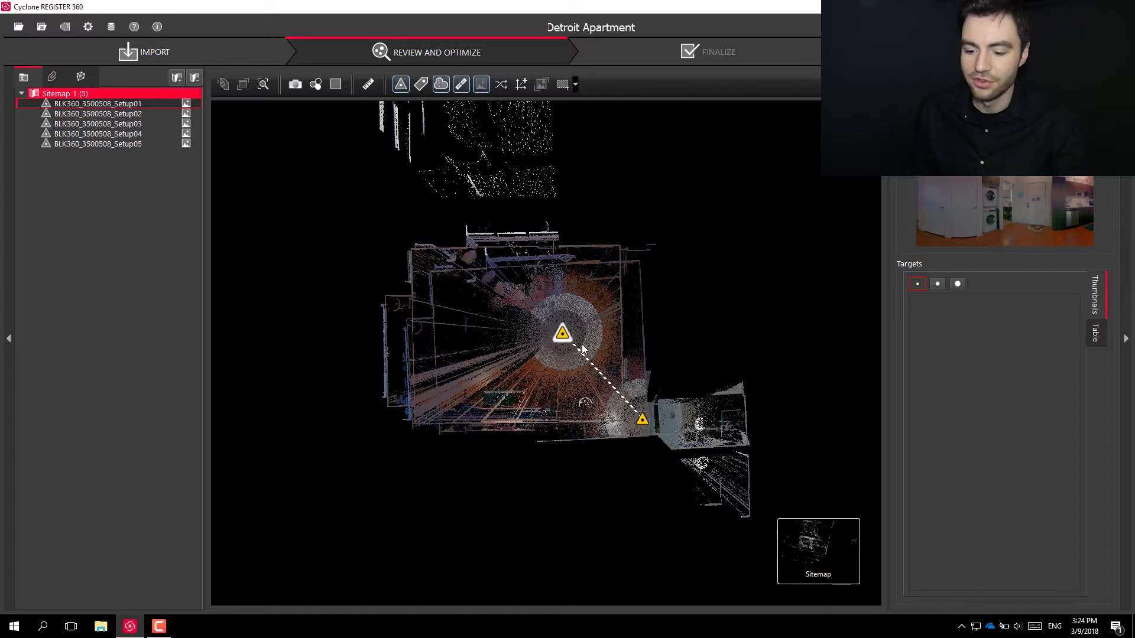
left_click(615, 388)
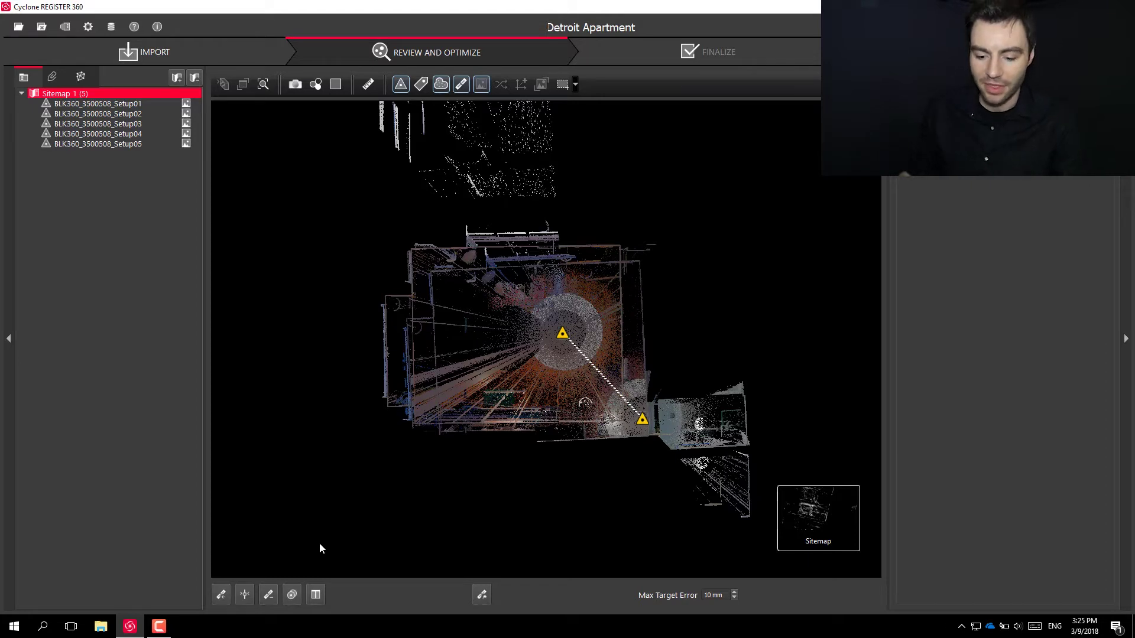
- Open Visual Alignment for Setup01–Setup02 and translate the cyan scan onto the orange walls in top view
left_click(292, 595)
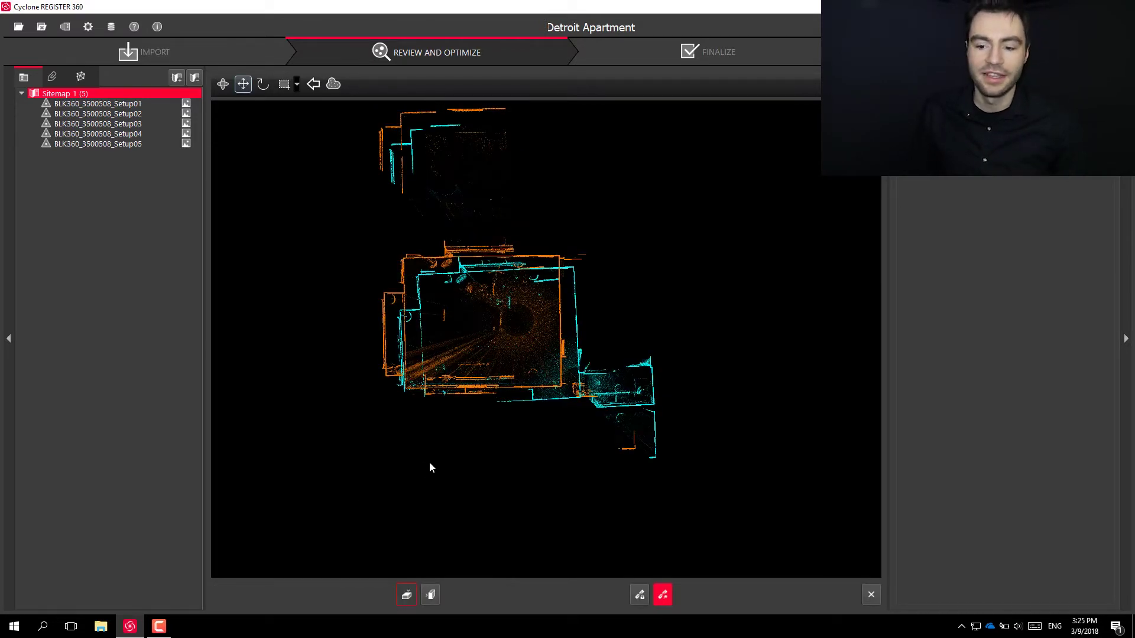
scroll(448, 261, "up", 4)
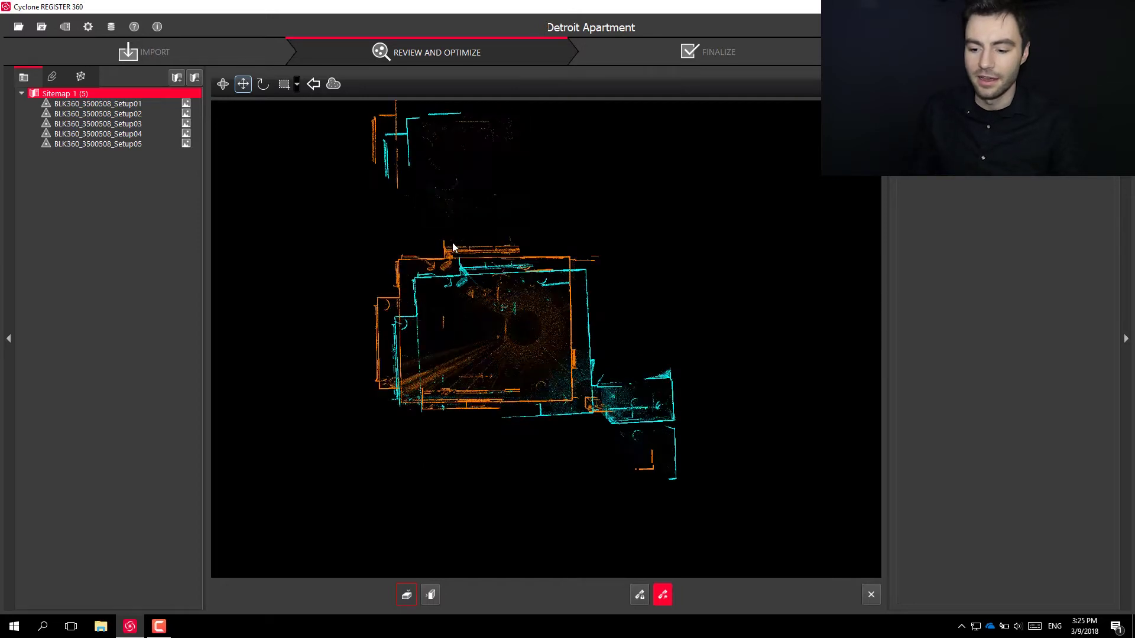
scroll(391, 263, "up", 1)
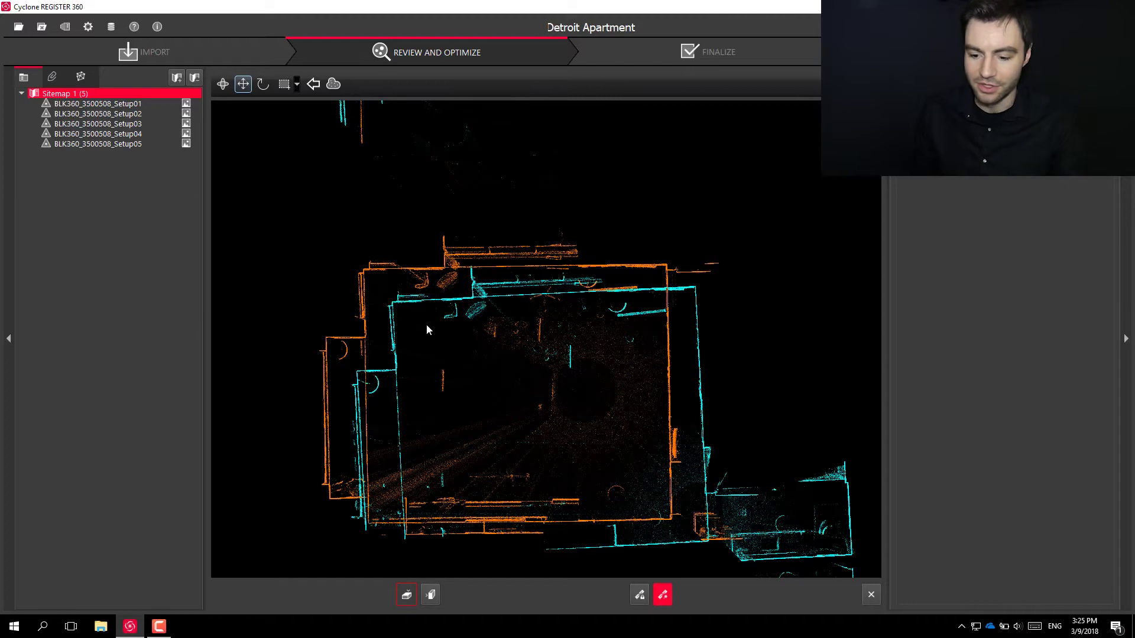
left_click_drag(427, 324, 421, 306)
left_click_drag(466, 341, 499, 329)
scroll(342, 218, "up", 3)
scroll(368, 461, "up", 2)
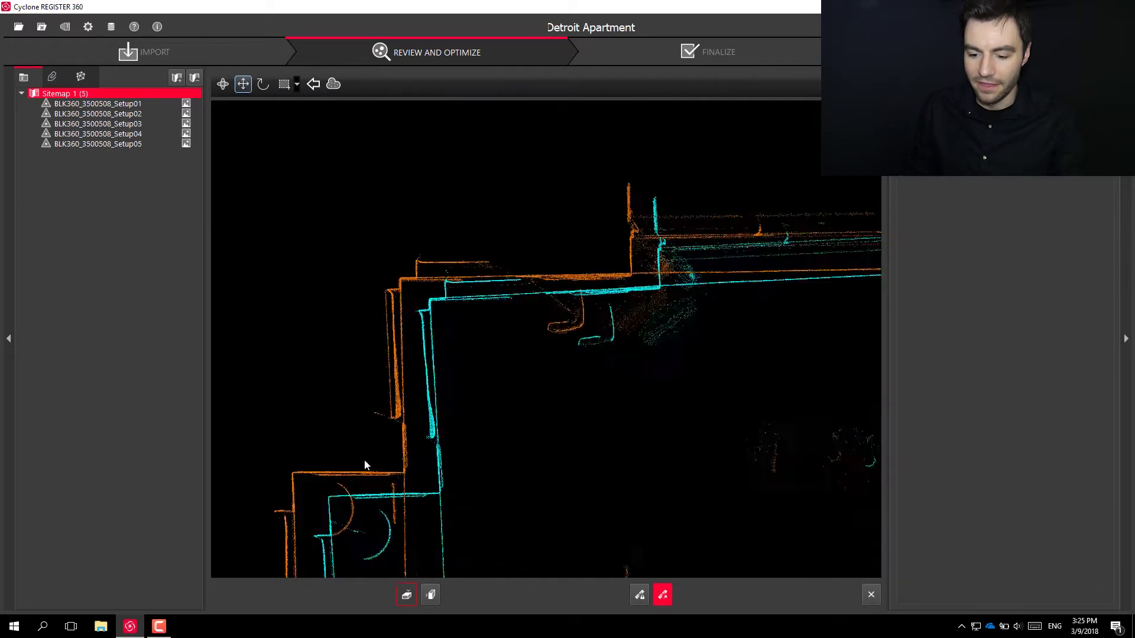
scroll(554, 306, "down", 6)
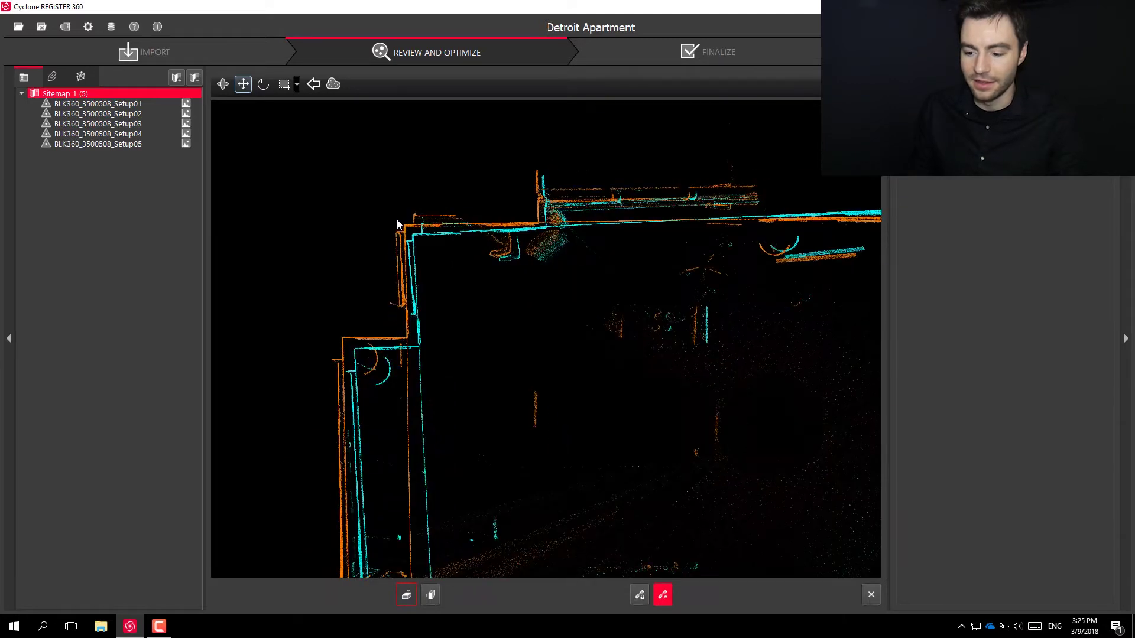
left_click_drag(625, 324, 614, 349)
scroll(381, 207, "up", 2)
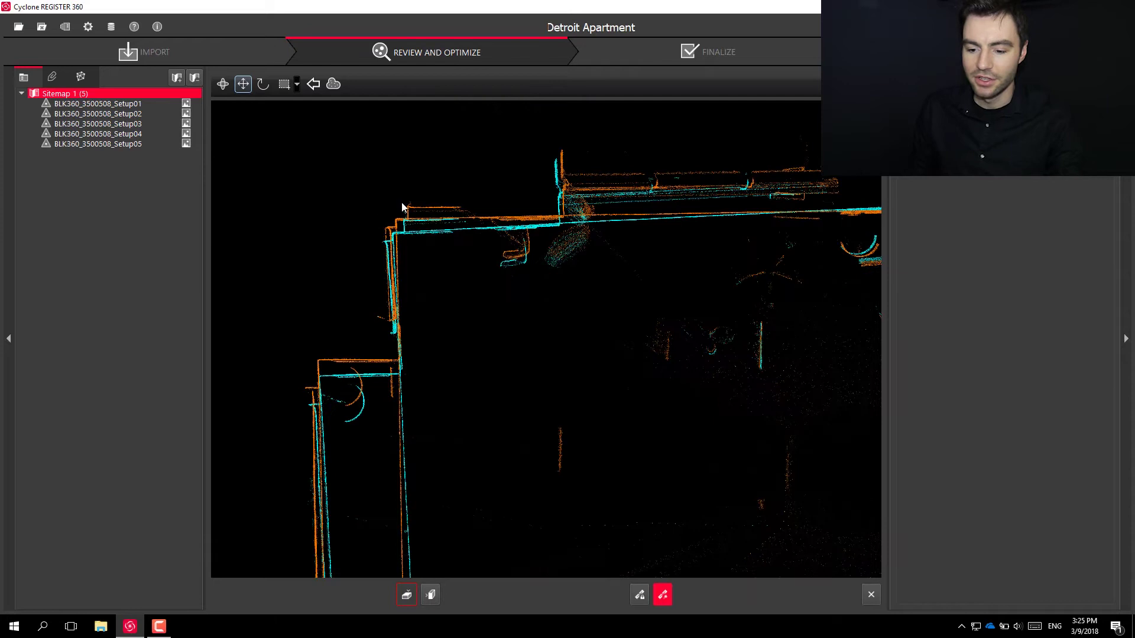
scroll(402, 207, "up", 8)
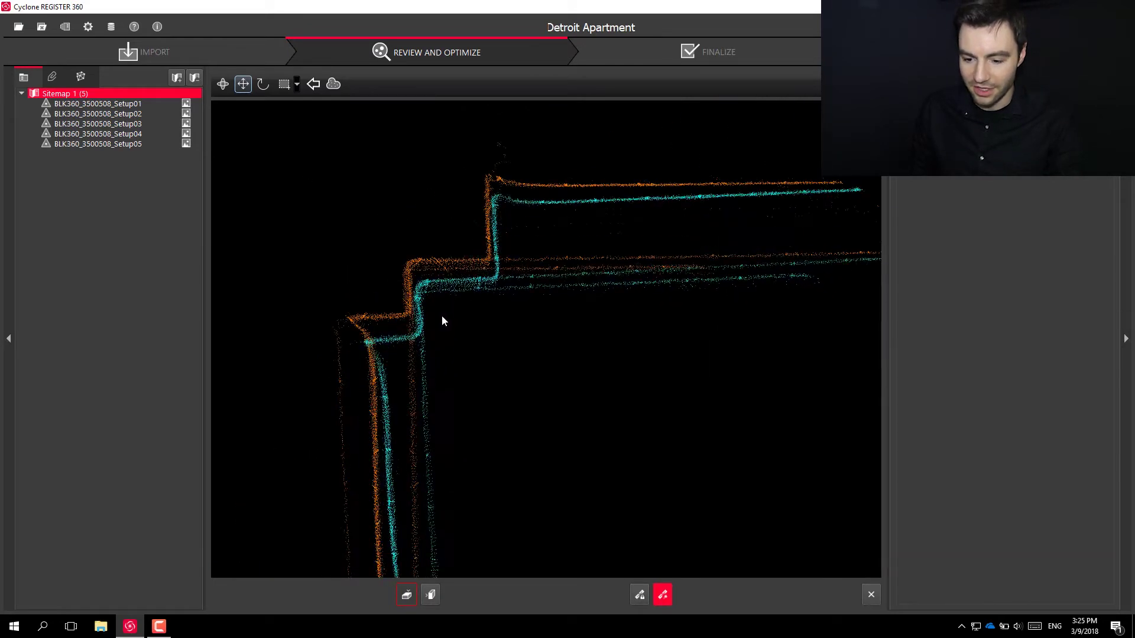
left_click_drag(443, 320, 433, 304)
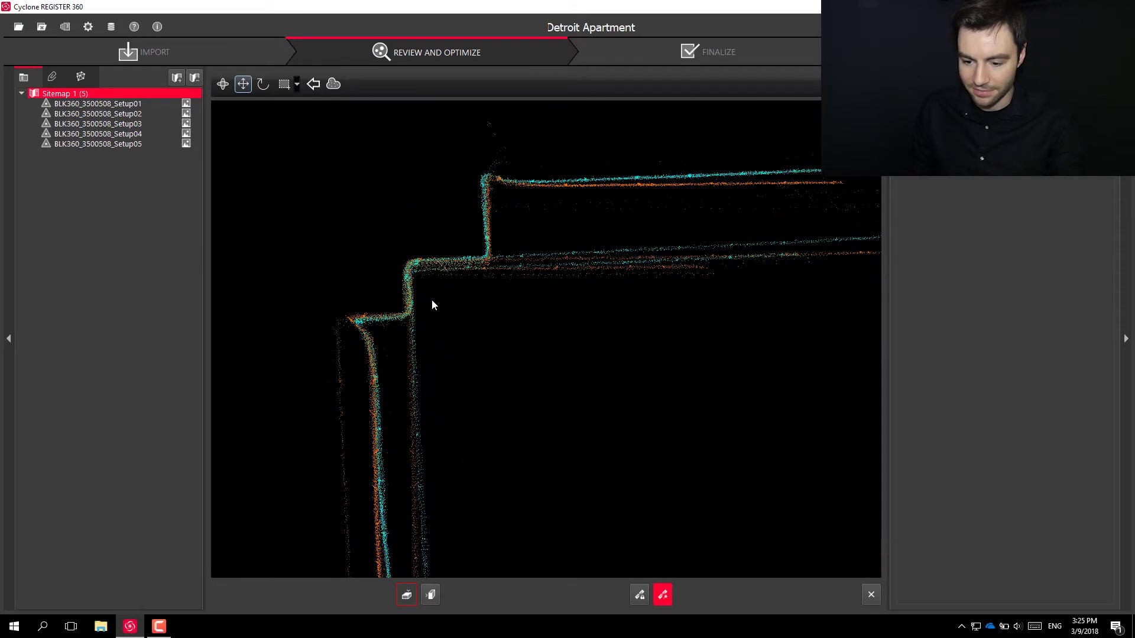
scroll(358, 220, "down", 6)
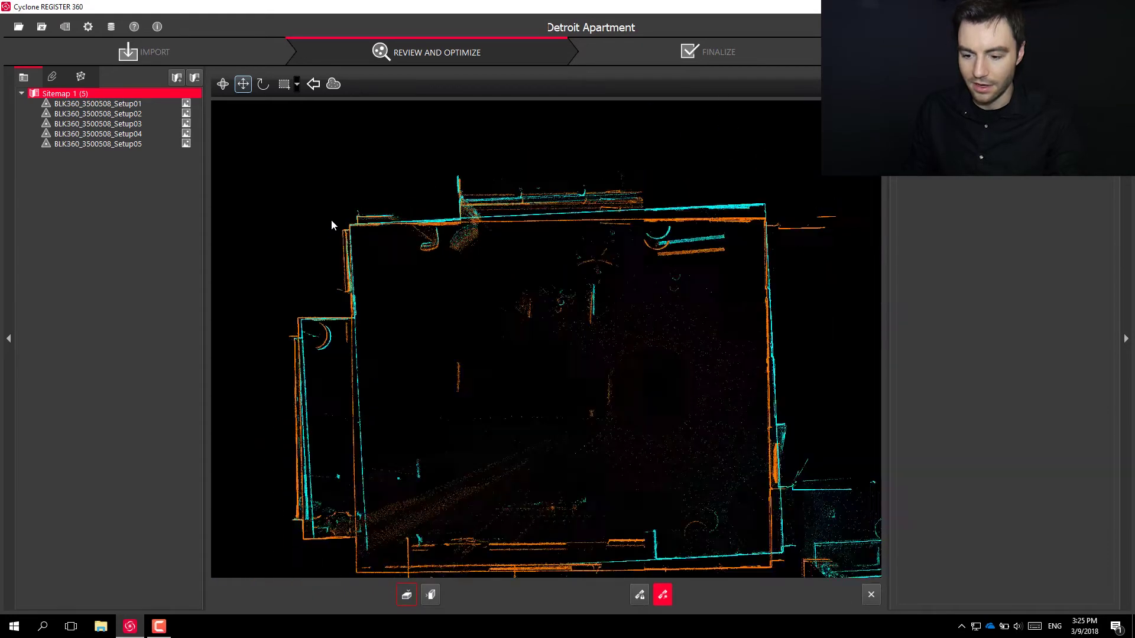
scroll(332, 221, "down", 2)
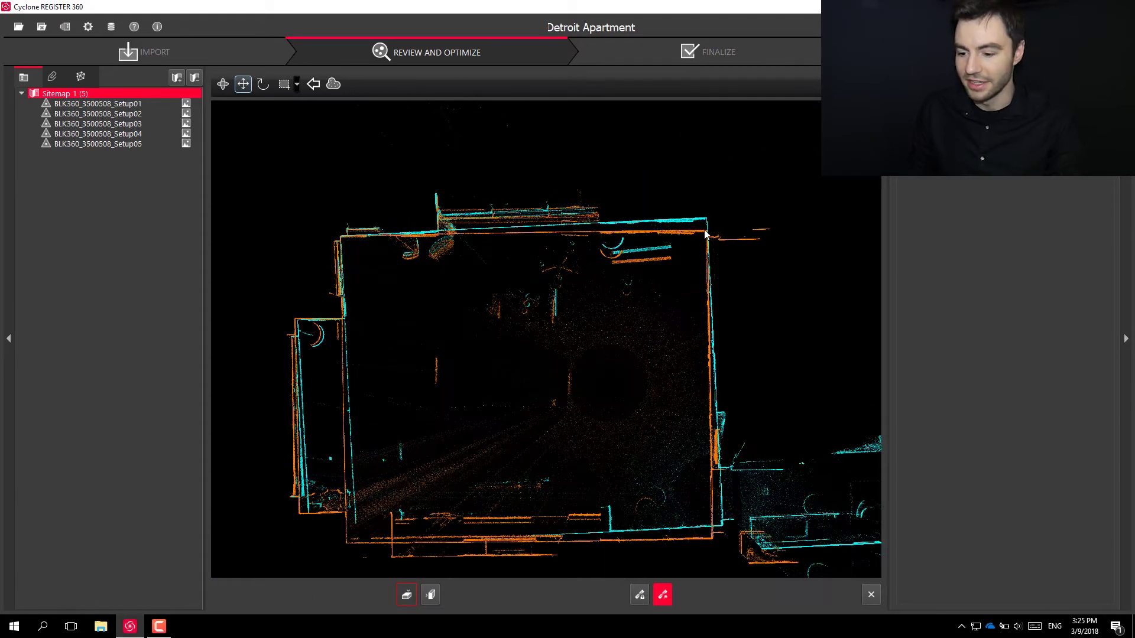
- Rotate the cyan scan around the room's upper-left corner until the walls line up
left_click(264, 87)
left_click_drag(353, 241, 364, 239)
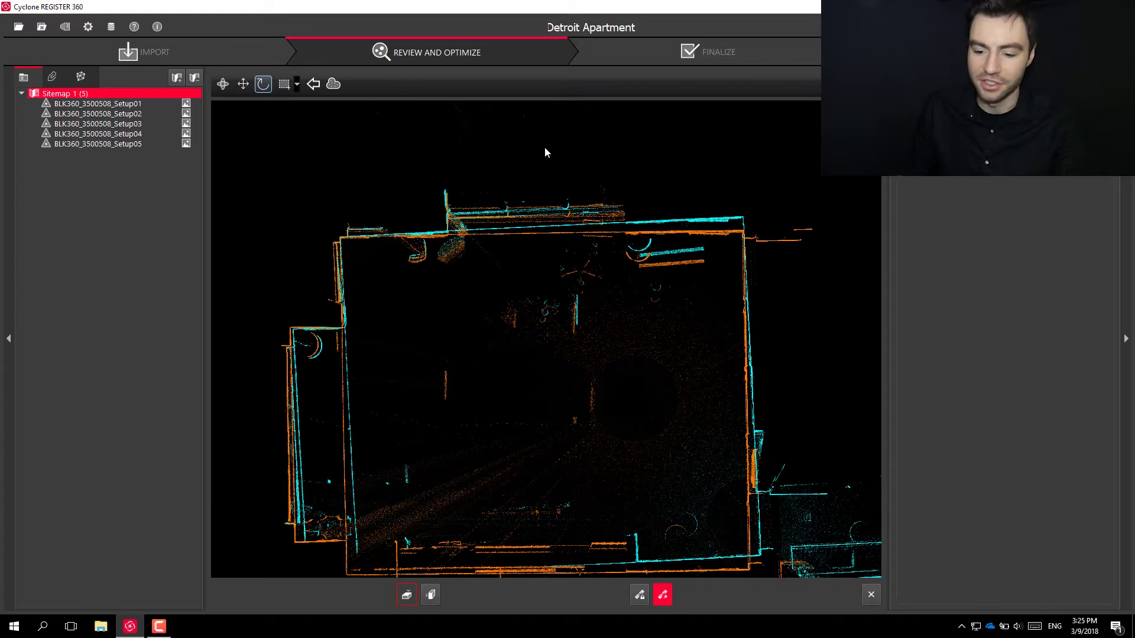
scroll(334, 230, "up", 1)
scroll(347, 253, "up", 5)
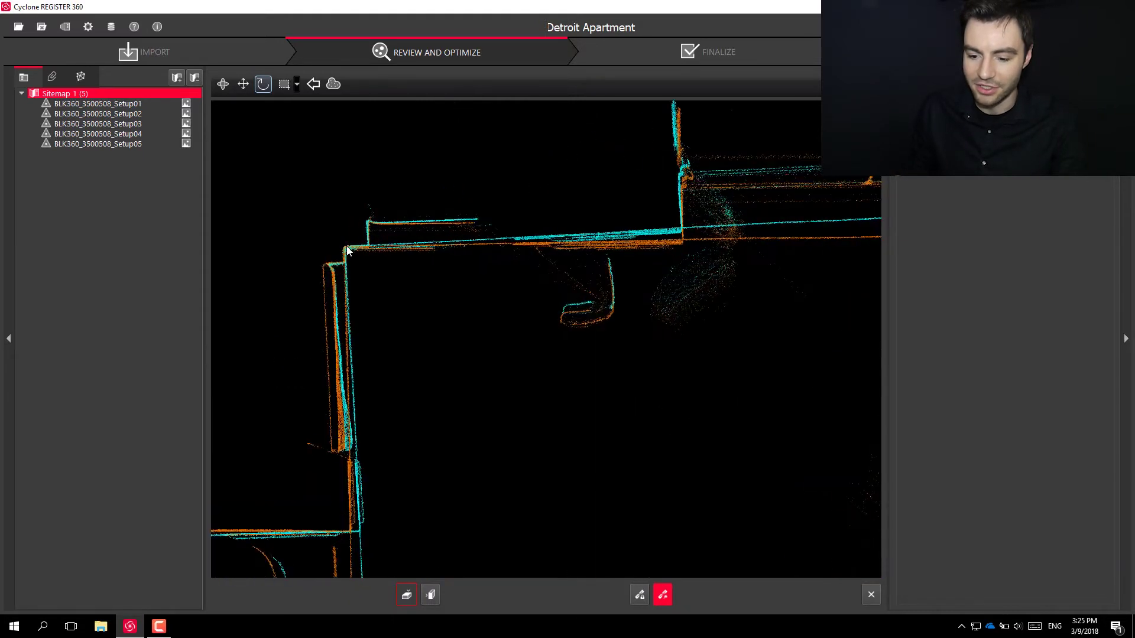
scroll(347, 253, "down", 4)
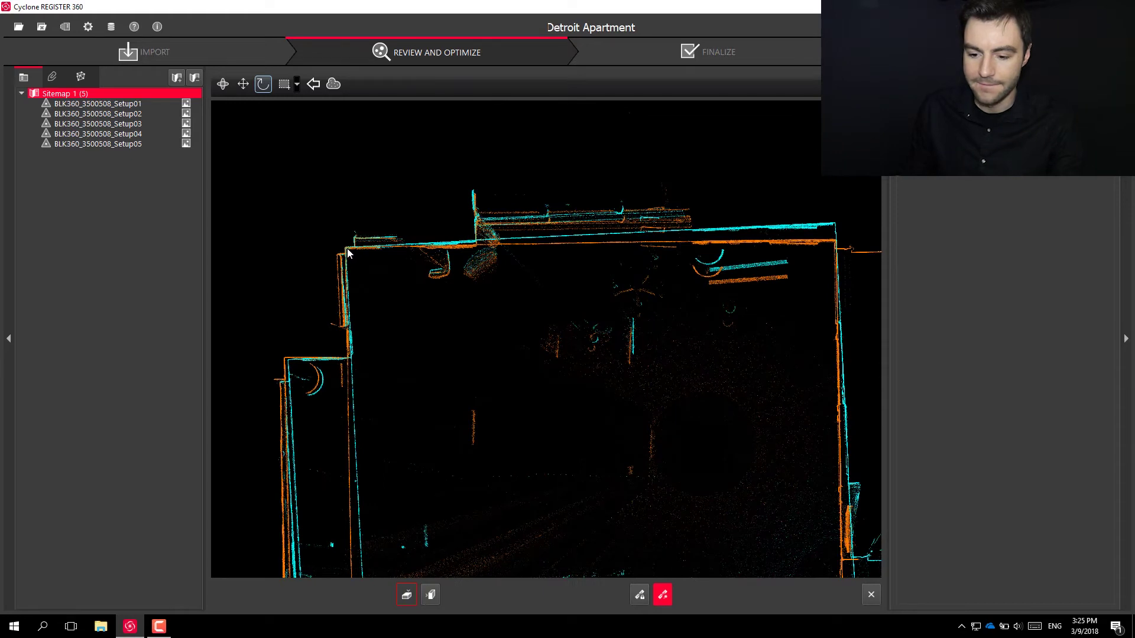
left_click_drag(382, 247, 863, 268)
scroll(520, 155, "down", 3)
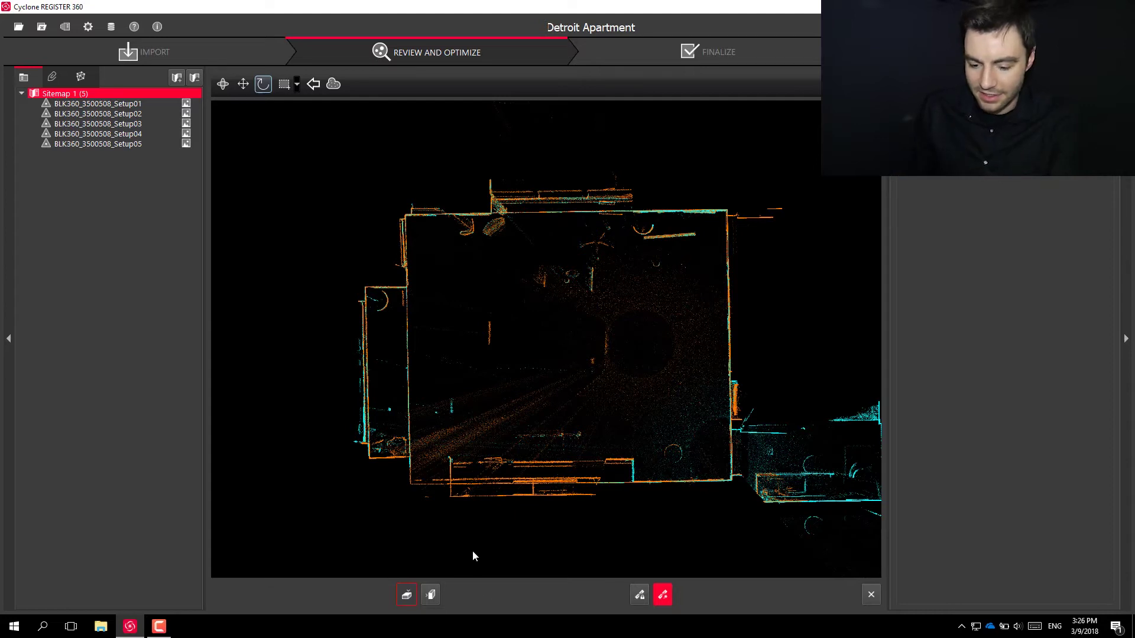
left_click_drag(625, 362, 586, 373)
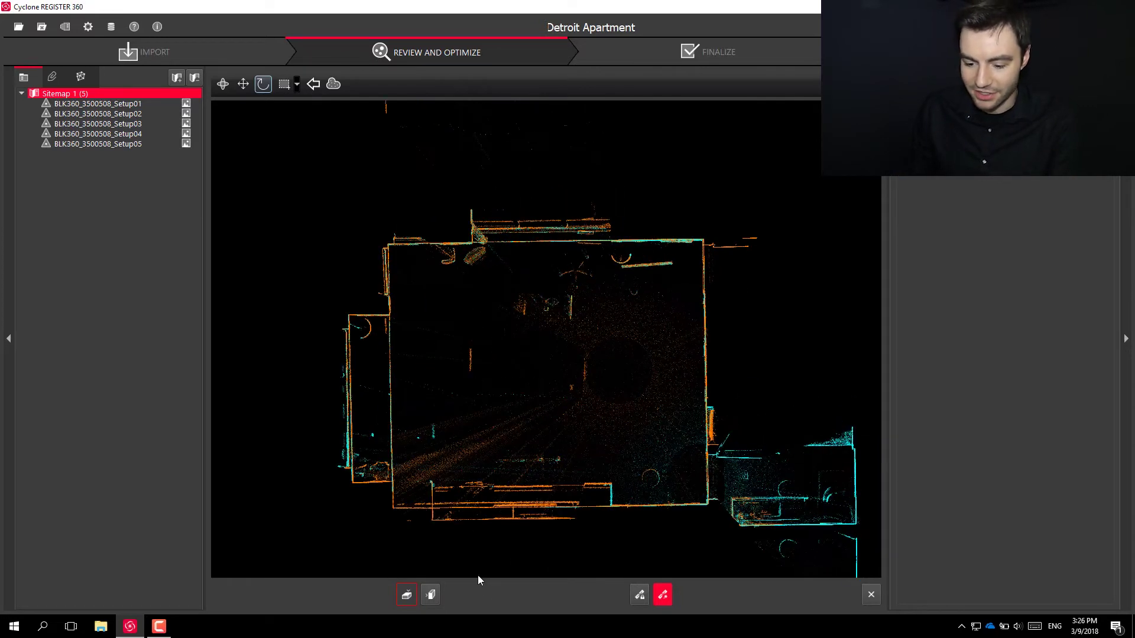
- In side elevation, raise the cyan scan relative to the orange scan
left_click(431, 595)
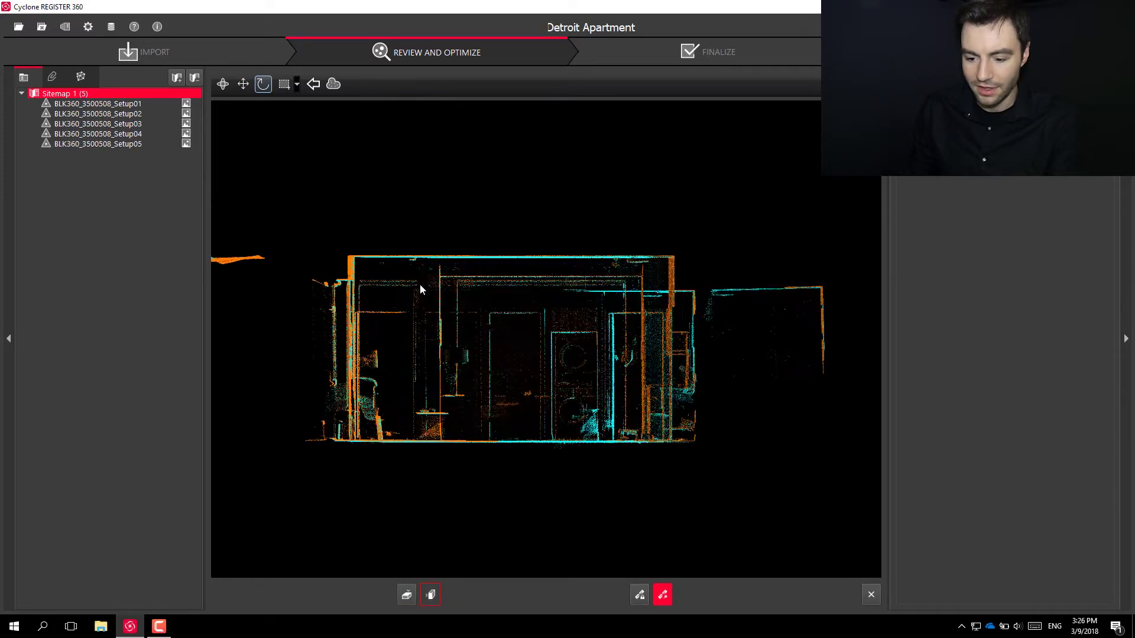
scroll(421, 289, "up", 2)
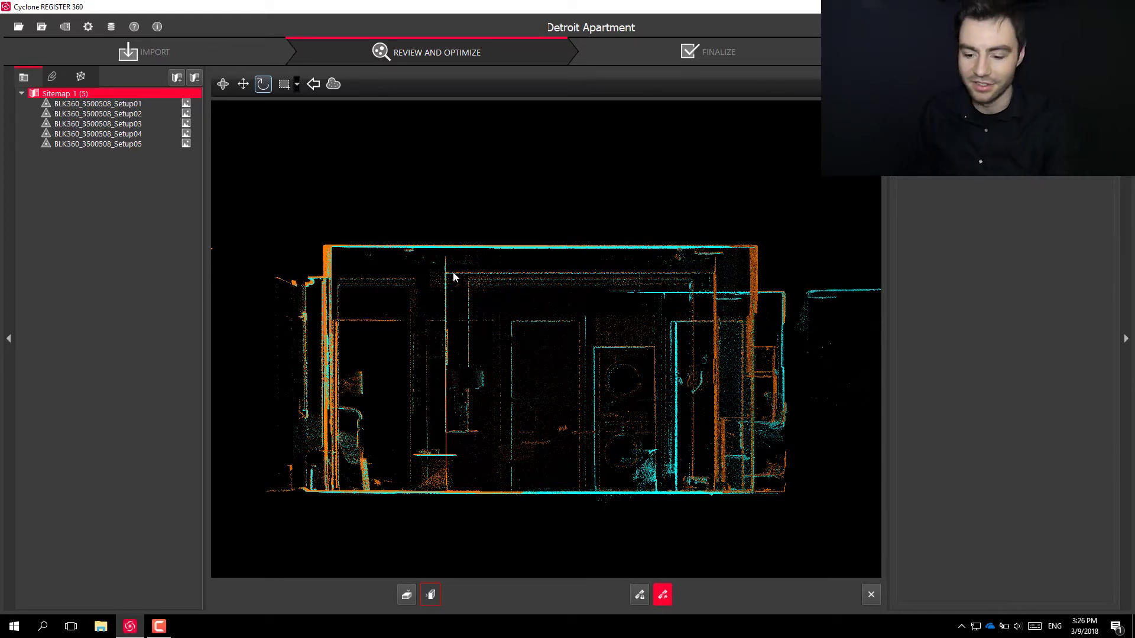
scroll(479, 412, "up", 3)
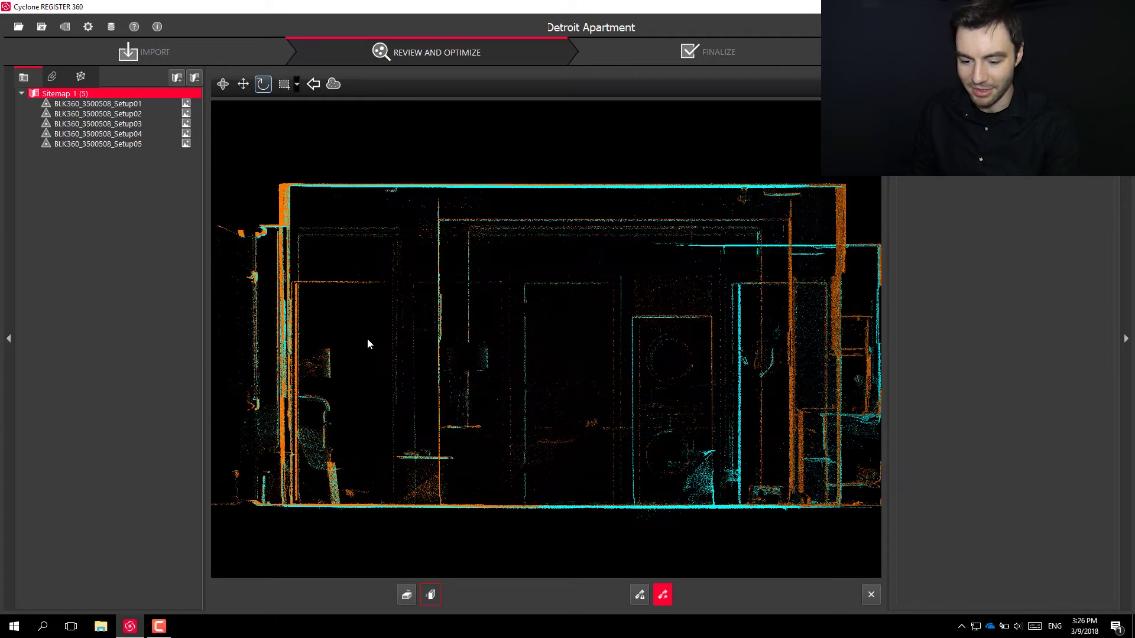
left_click_drag(270, 213, 427, 261)
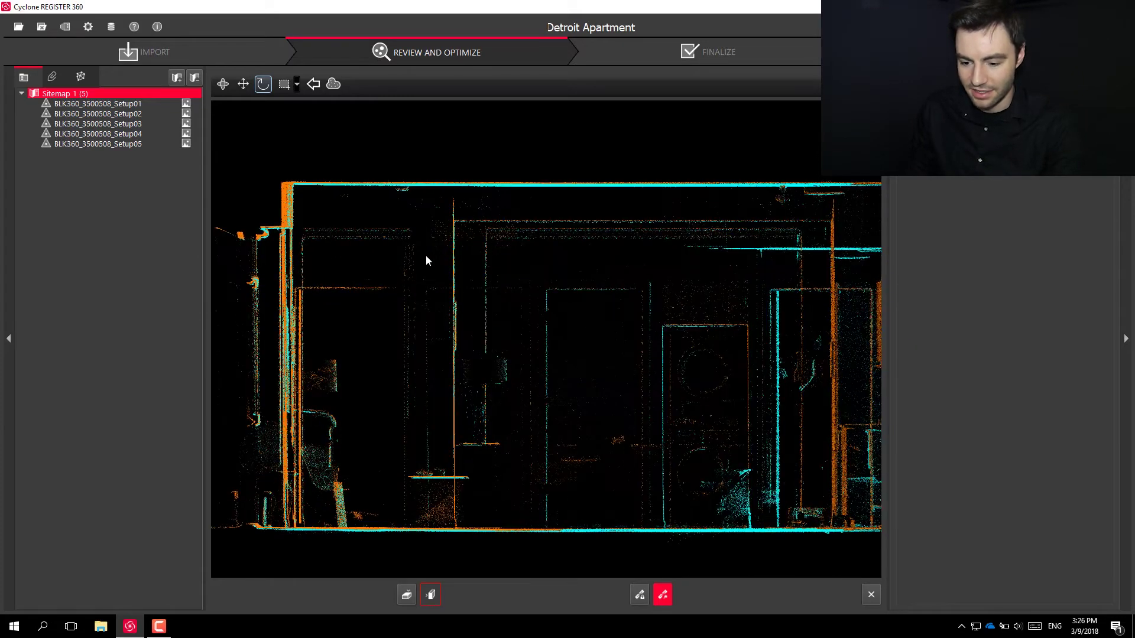
left_click(243, 84)
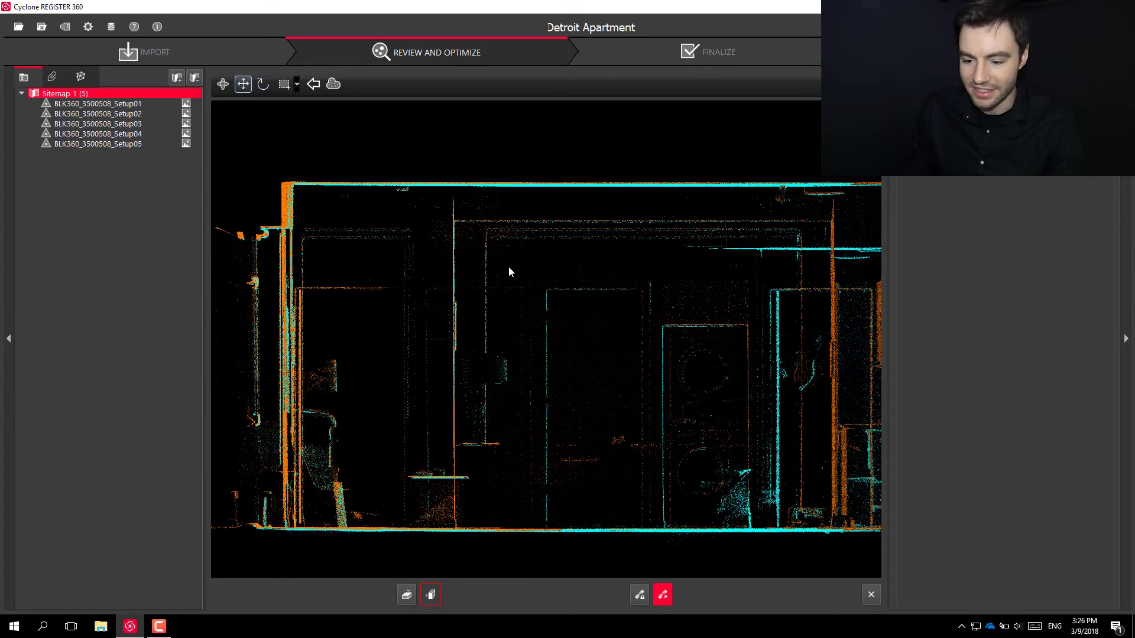
left_click_drag(509, 267, 512, 206)
- Fine-tune the cyan scan's height until floors and ceilings coincide, then inspect the room
scroll(511, 206, "down", 5)
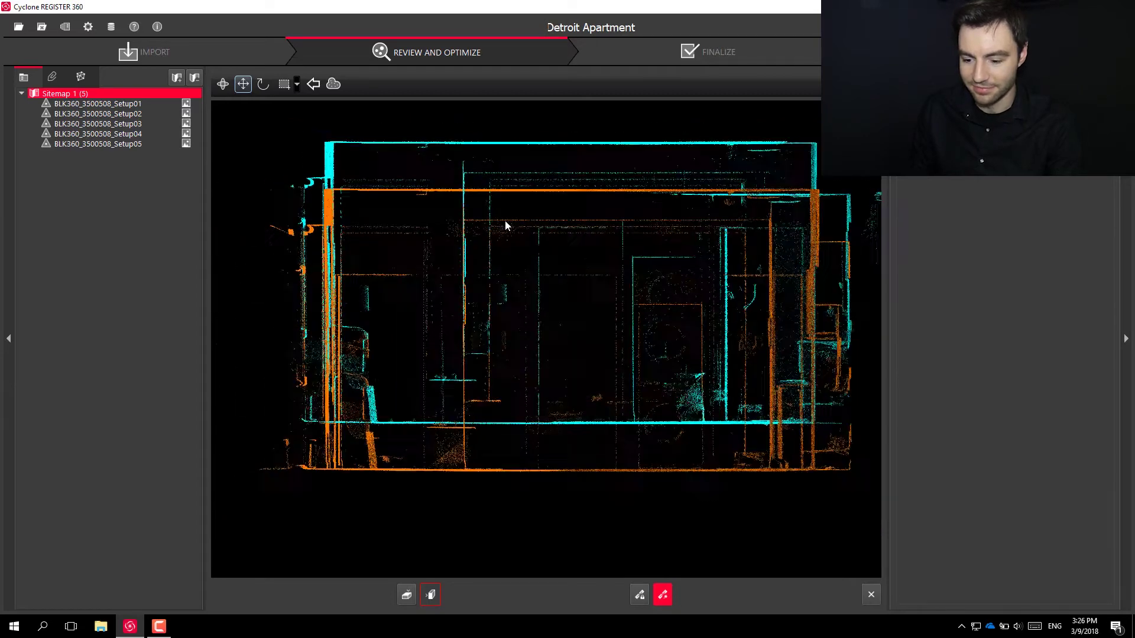
scroll(545, 276, "up", 2)
left_click_drag(545, 276, 519, 335)
scroll(388, 331, "up", 2)
scroll(461, 367, "up", 2)
left_click_drag(461, 368, 457, 374)
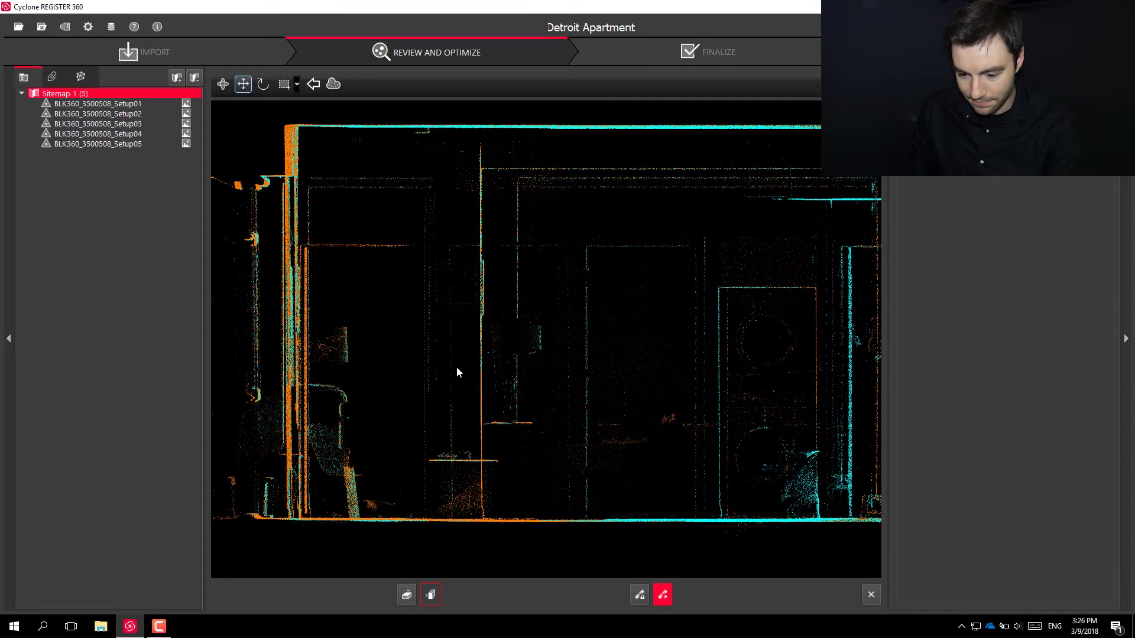
scroll(451, 243, "down", 3)
left_click_drag(454, 214, 506, 280)
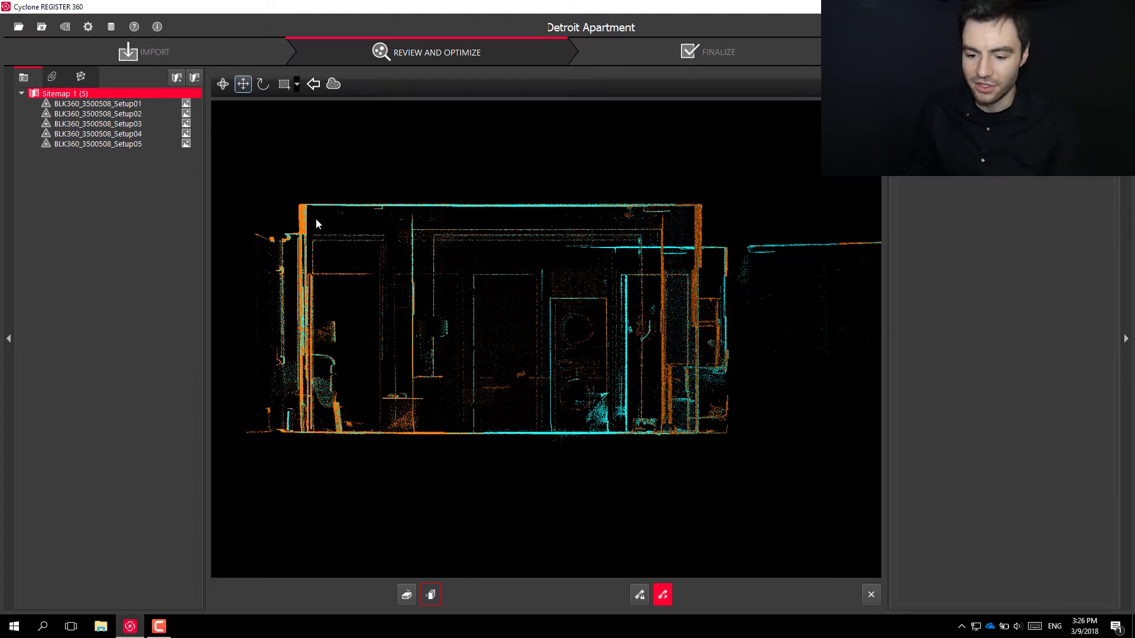
scroll(315, 218, "up", 2)
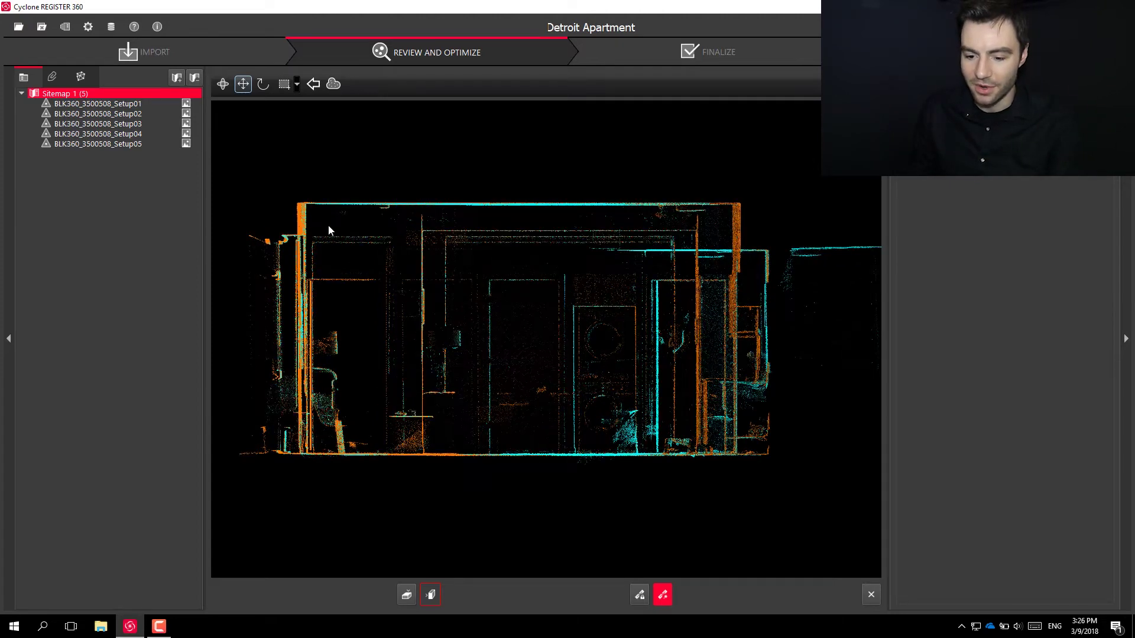
- Join and optimize Setup01 and Setup02, accepting the 6.2 mm registration, link and bundle results
left_click(664, 600)
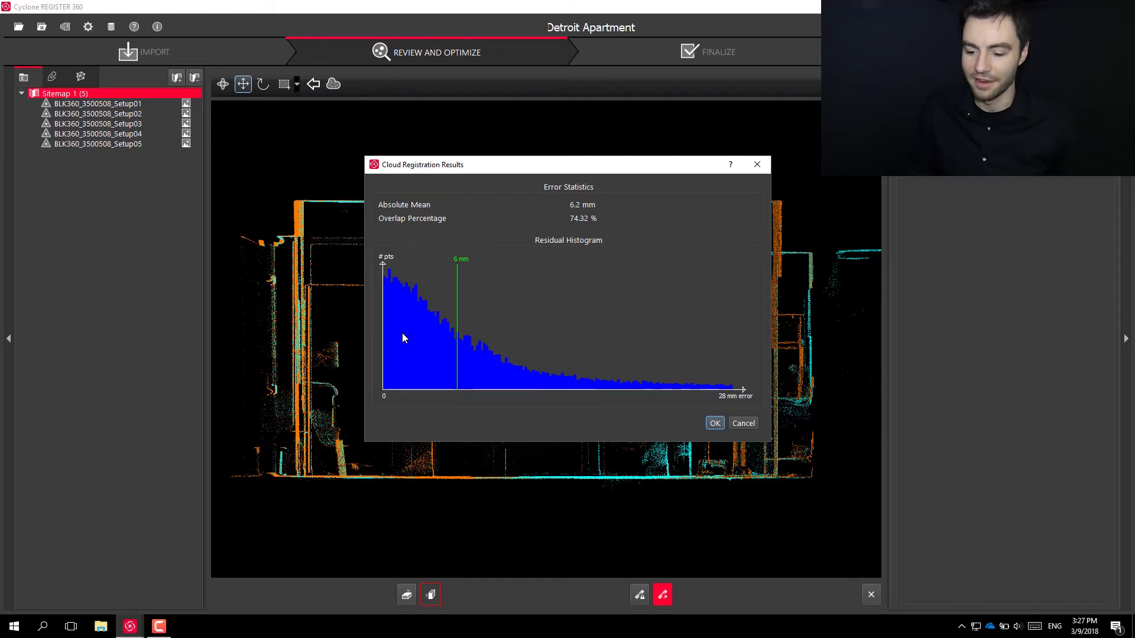
left_click(715, 424)
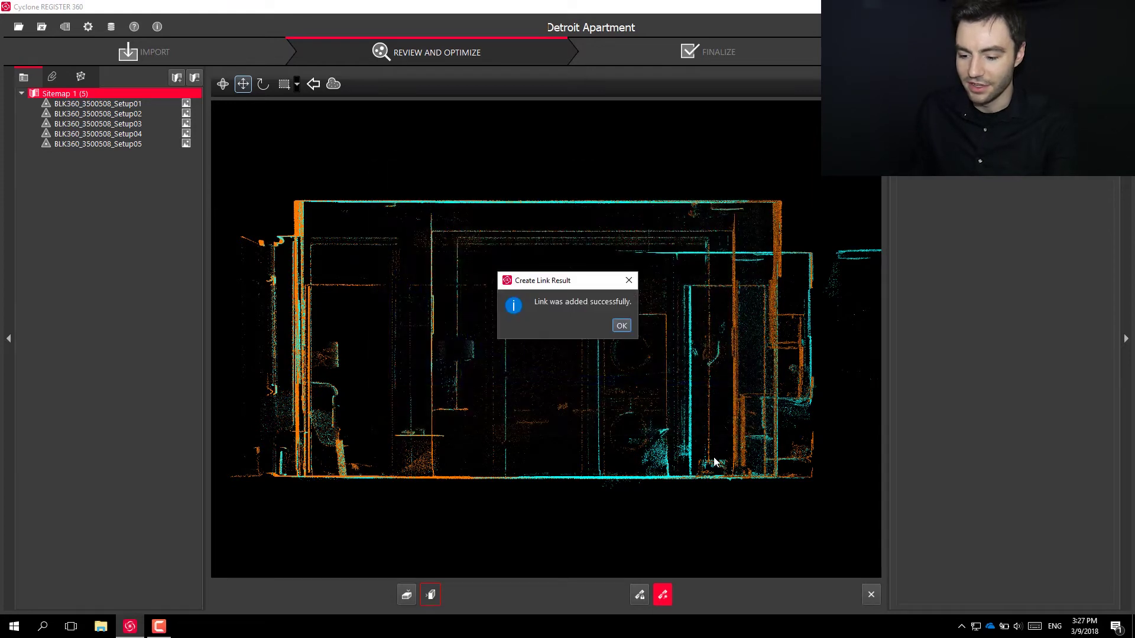
left_click(622, 325)
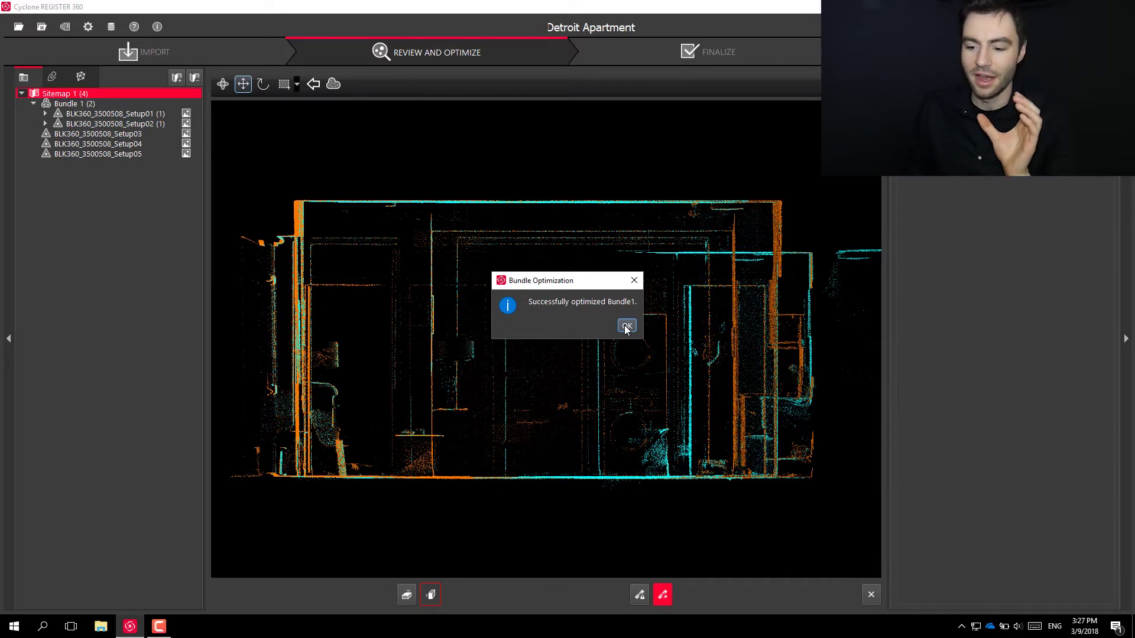
left_click(626, 327)
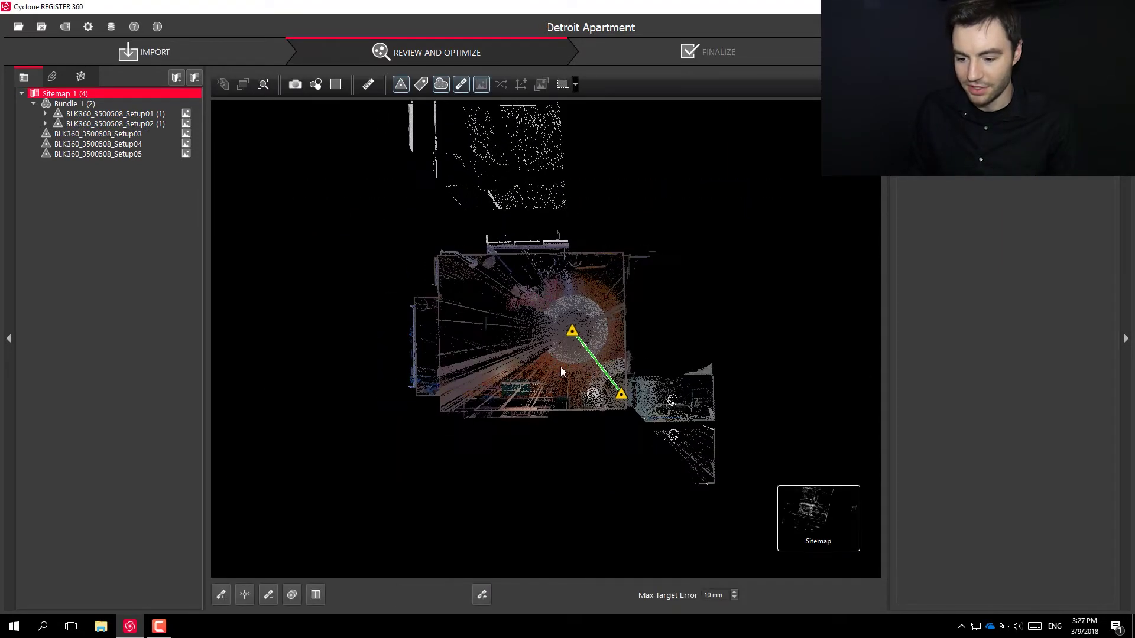
- Move Setup04 toward the centre and drop Setup03 beside Setup02 to create a link
left_click(572, 329)
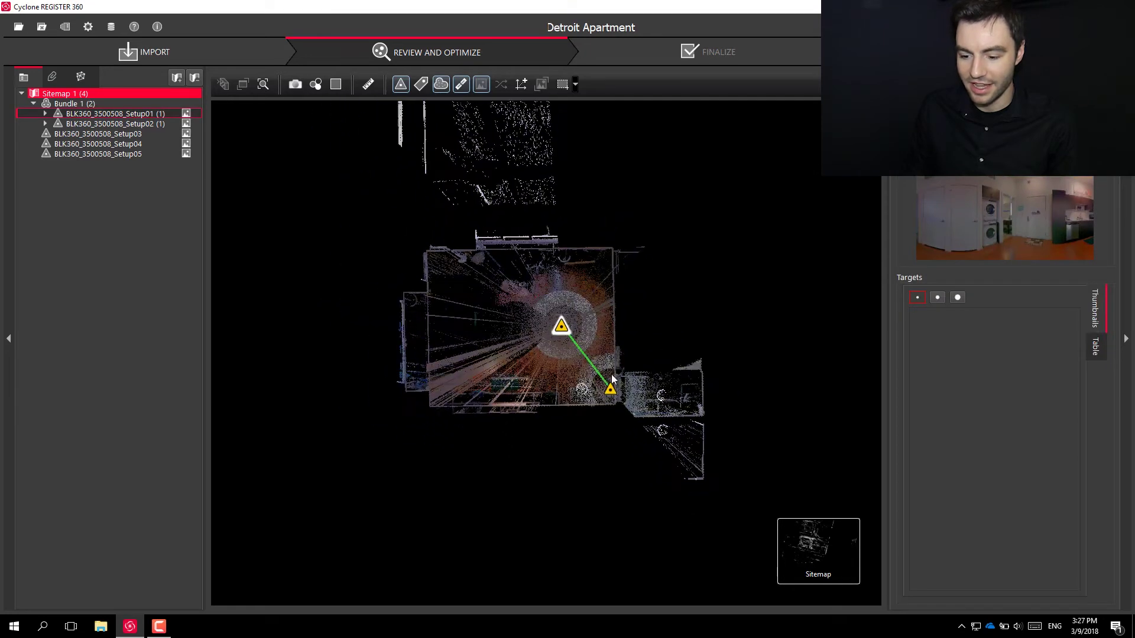
left_click(610, 388)
scroll(513, 395, "down", 8)
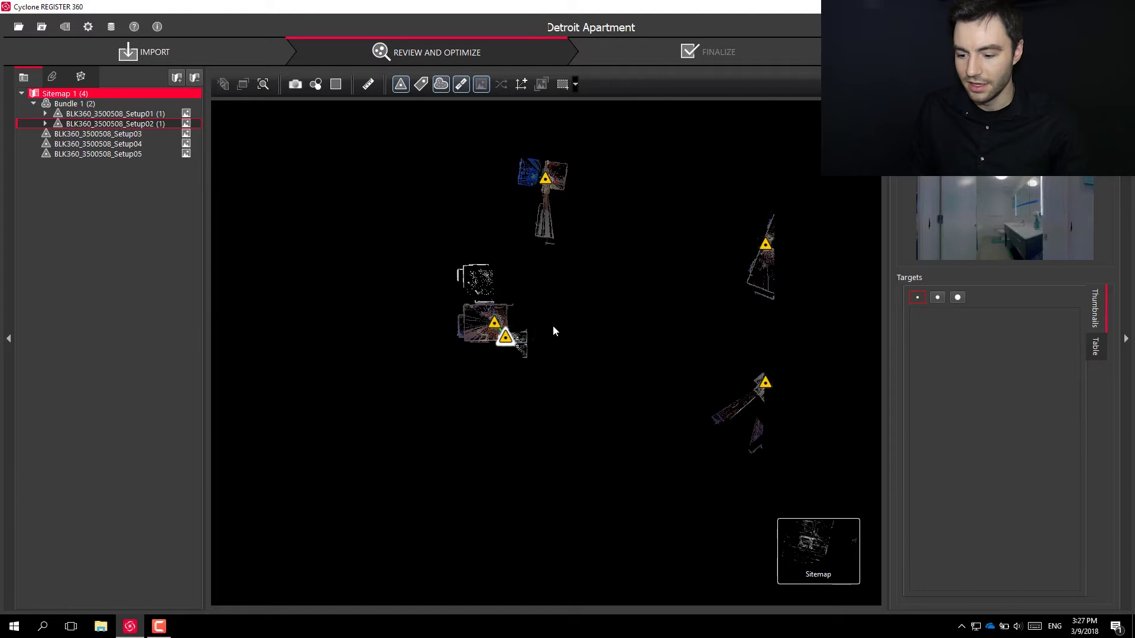
scroll(588, 331, "up", 1)
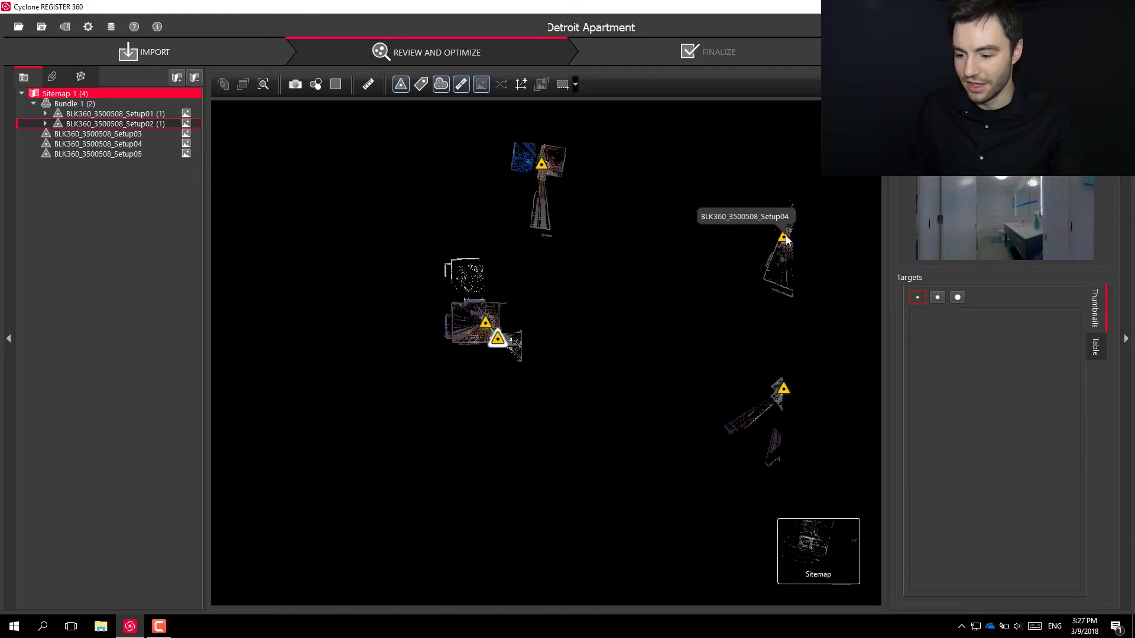
left_click_drag(782, 267, 621, 287)
scroll(584, 246, "up", 2)
scroll(534, 258, "down", 1)
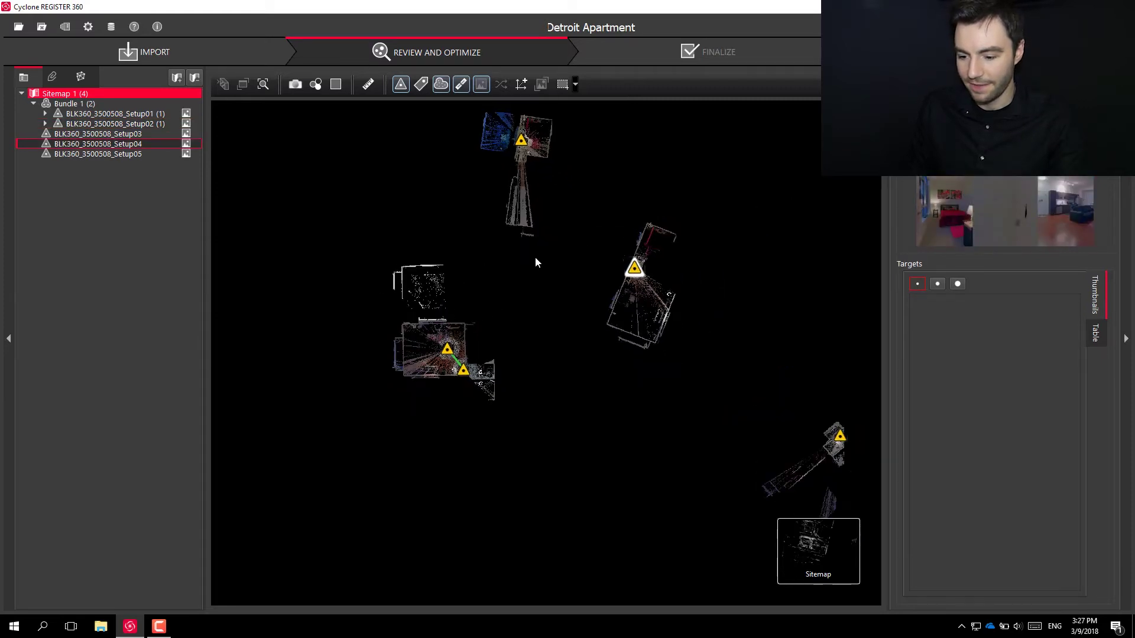
left_click_drag(834, 429, 551, 394)
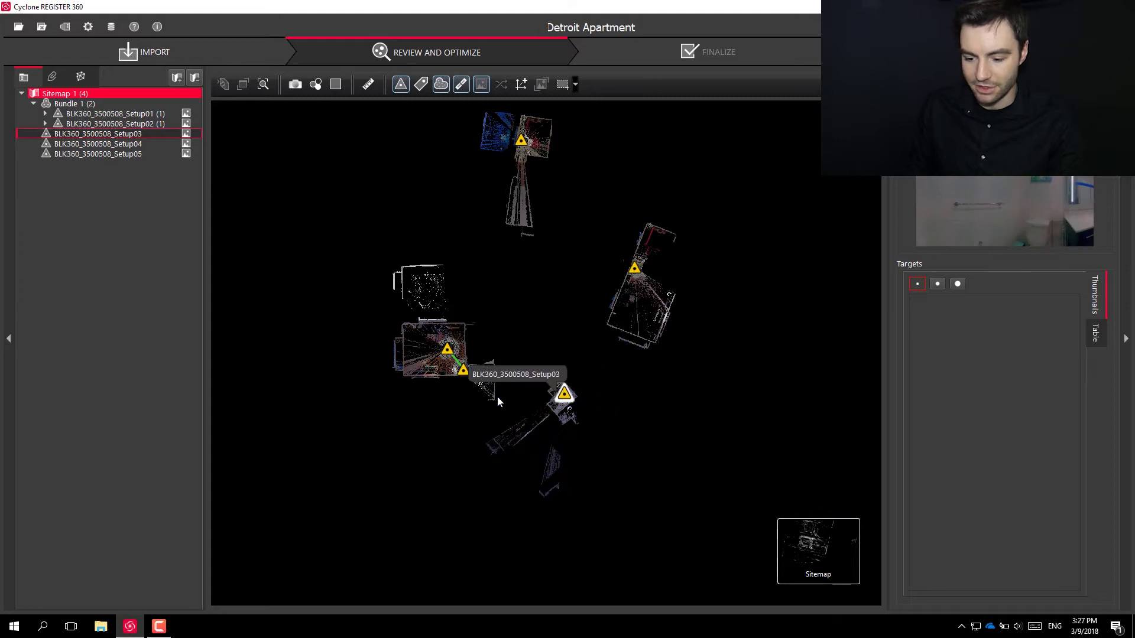
scroll(438, 350, "up", 2)
left_click_drag(650, 427, 539, 385)
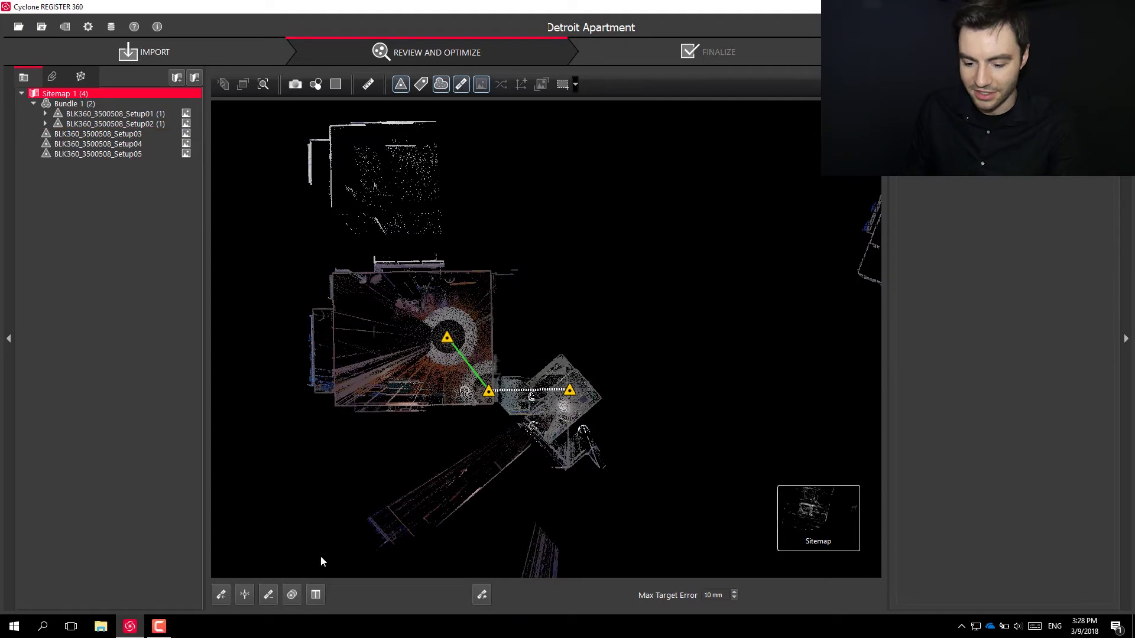
- In Visual Alignment, move and rotate the cyan Setup03 scan onto the orange walls in top view
left_click(292, 595)
scroll(518, 349, "up", 4)
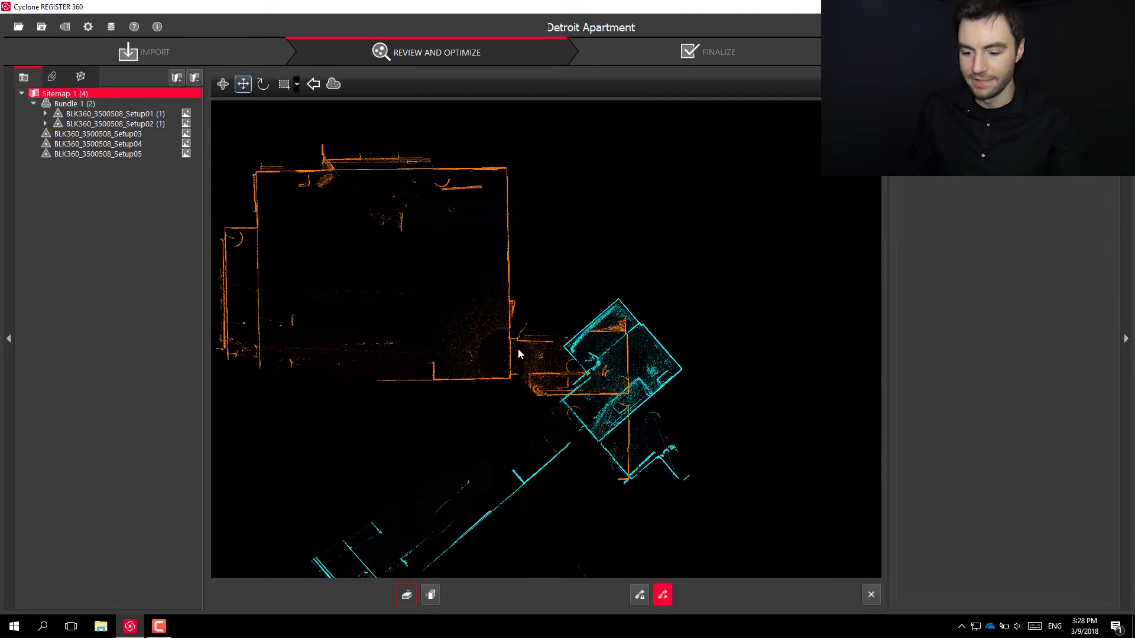
left_click_drag(689, 419, 661, 437)
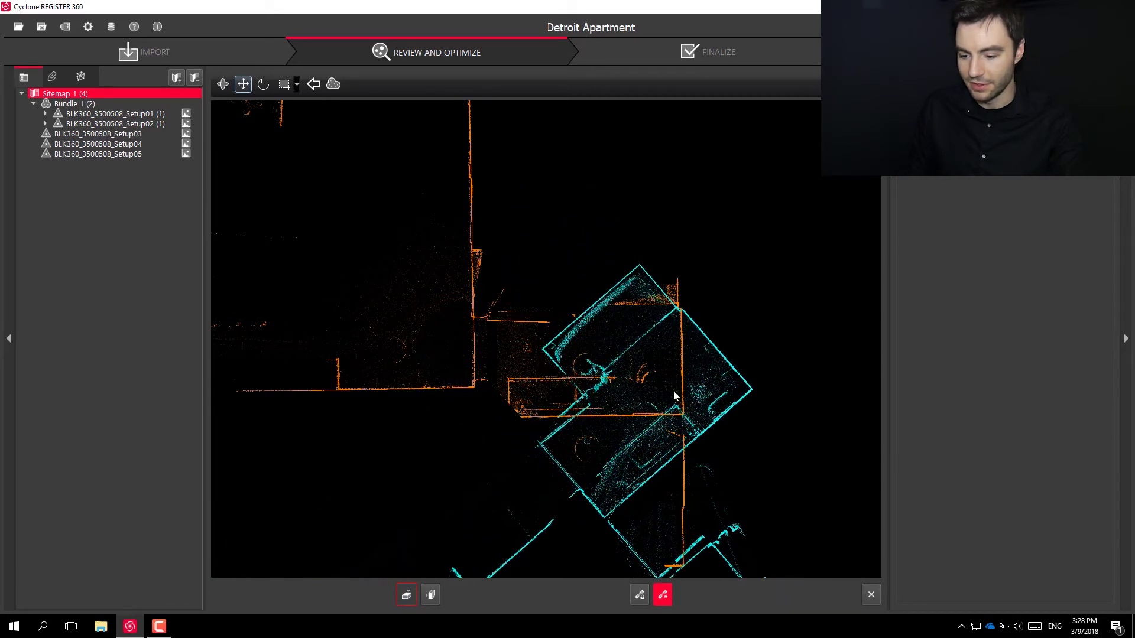
scroll(672, 314, "up", 5)
scroll(672, 320, "up", 2)
left_click_drag(739, 395, 720, 377)
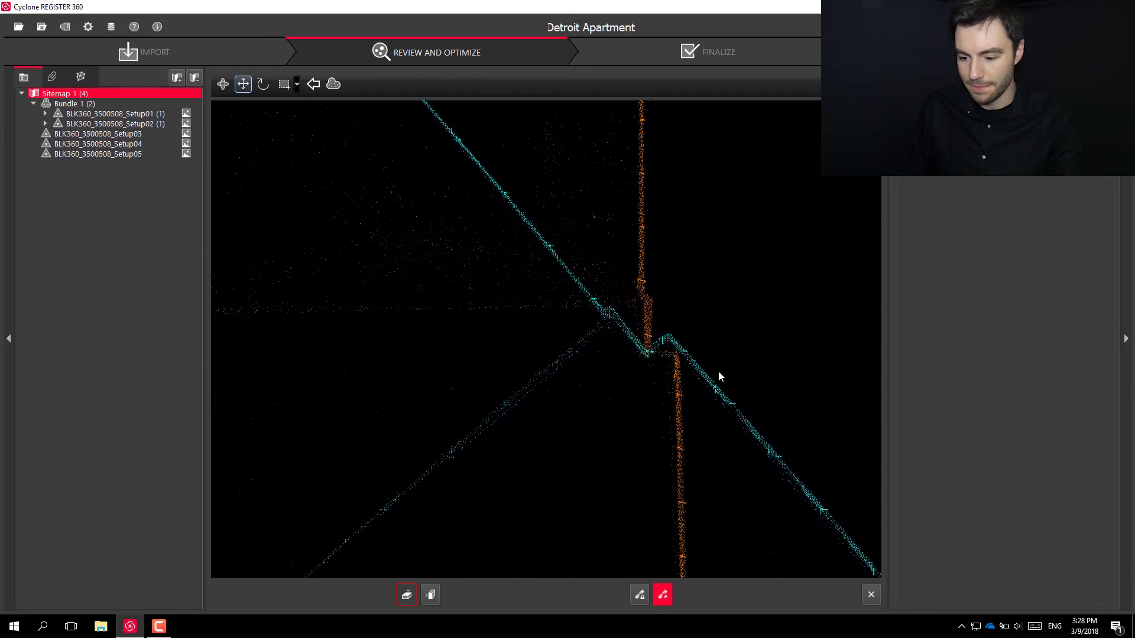
scroll(718, 371, "down", 3)
scroll(786, 321, "down", 2)
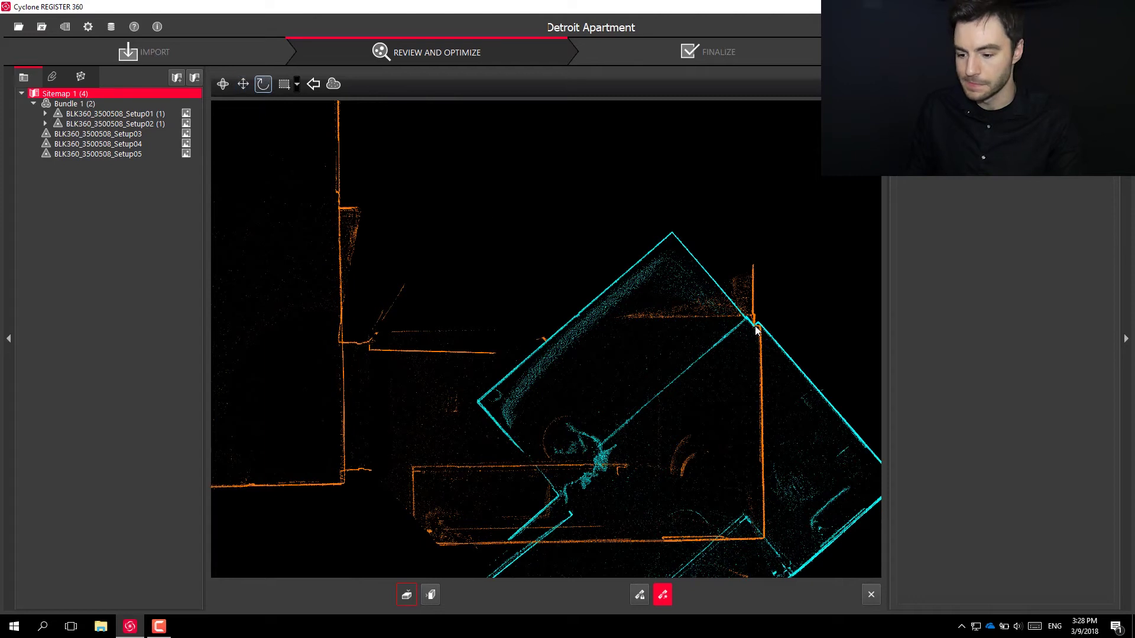
left_click_drag(755, 329, 558, 562)
scroll(796, 395, "down", 3)
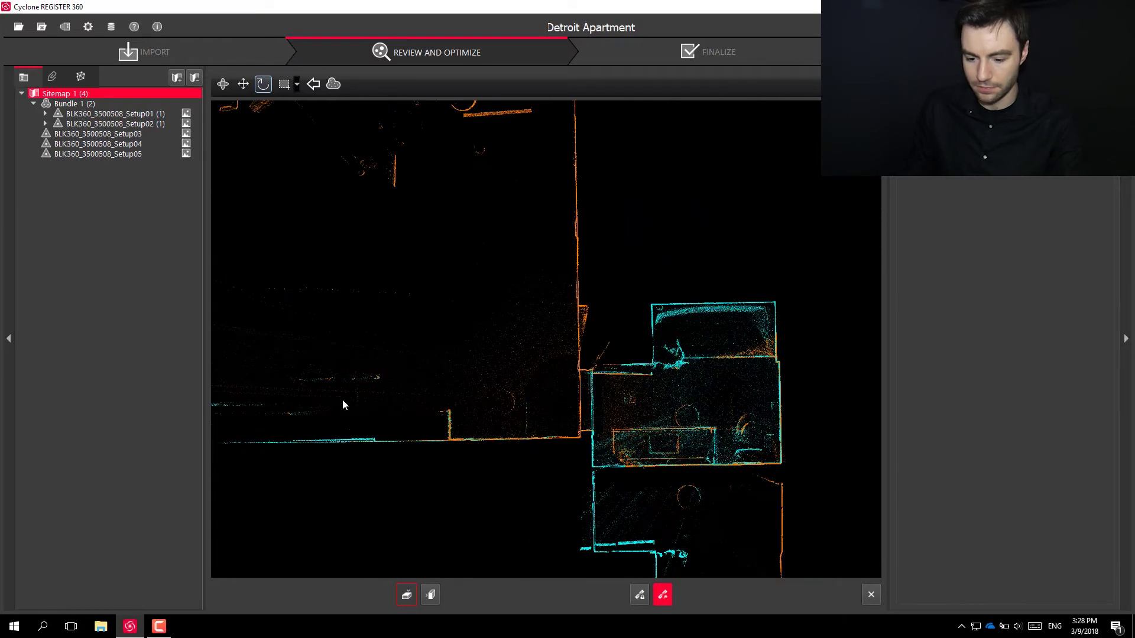
scroll(677, 325, "down", 2)
scroll(653, 325, "up", 2)
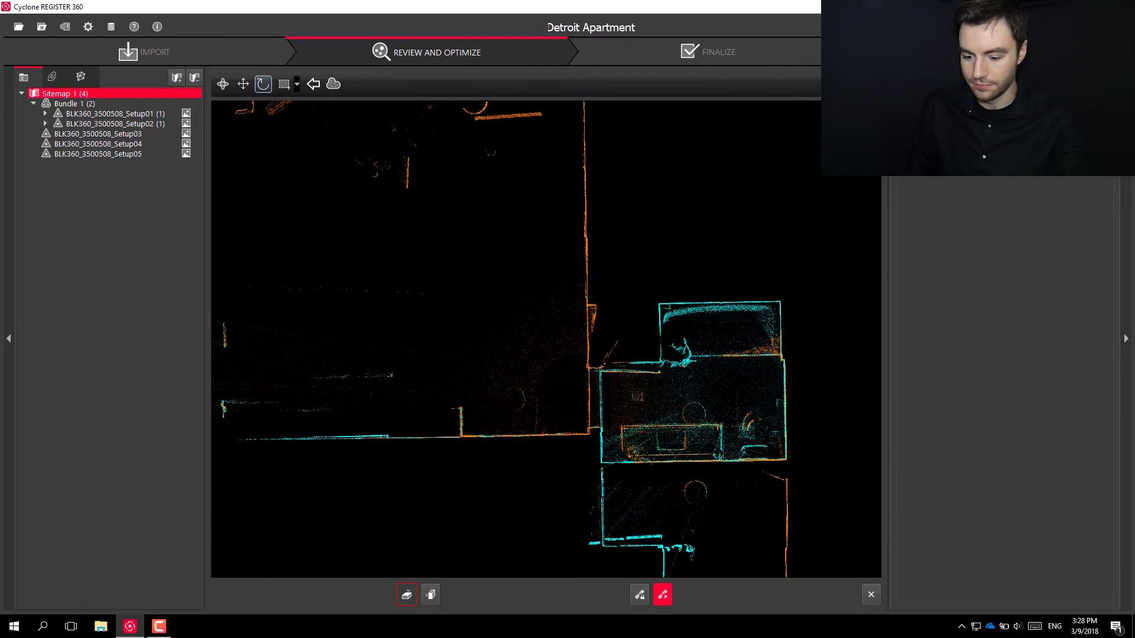
- Check the Setup03 alignment in side elevation, orbiting to view floors and the doorway
left_click(431, 595)
scroll(512, 331, "up", 5)
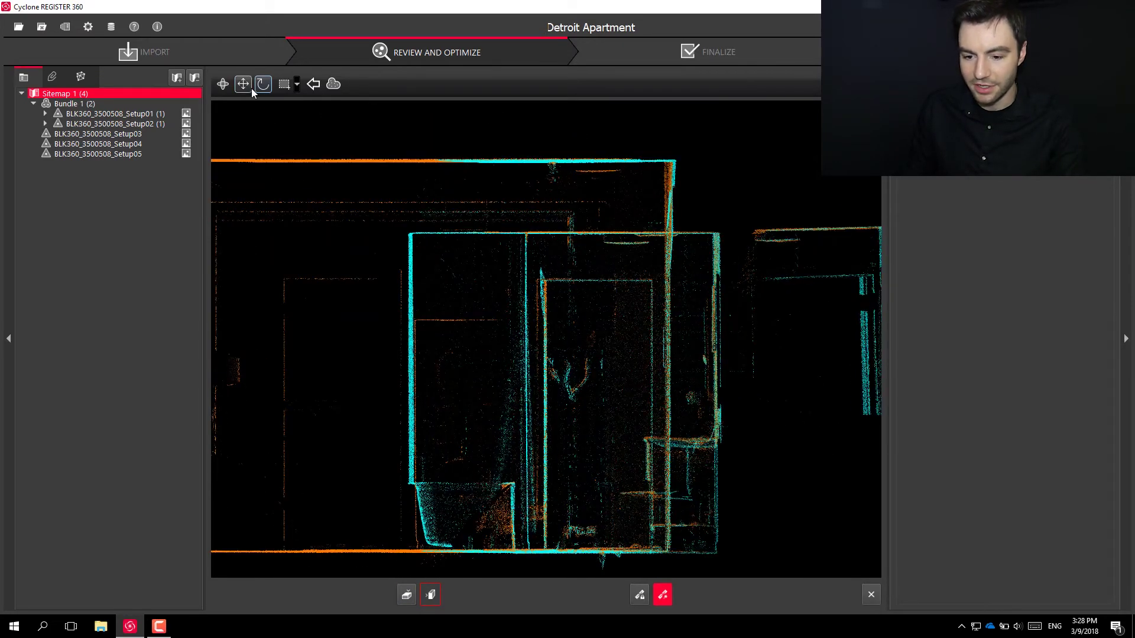
left_click_drag(718, 203, 532, 302)
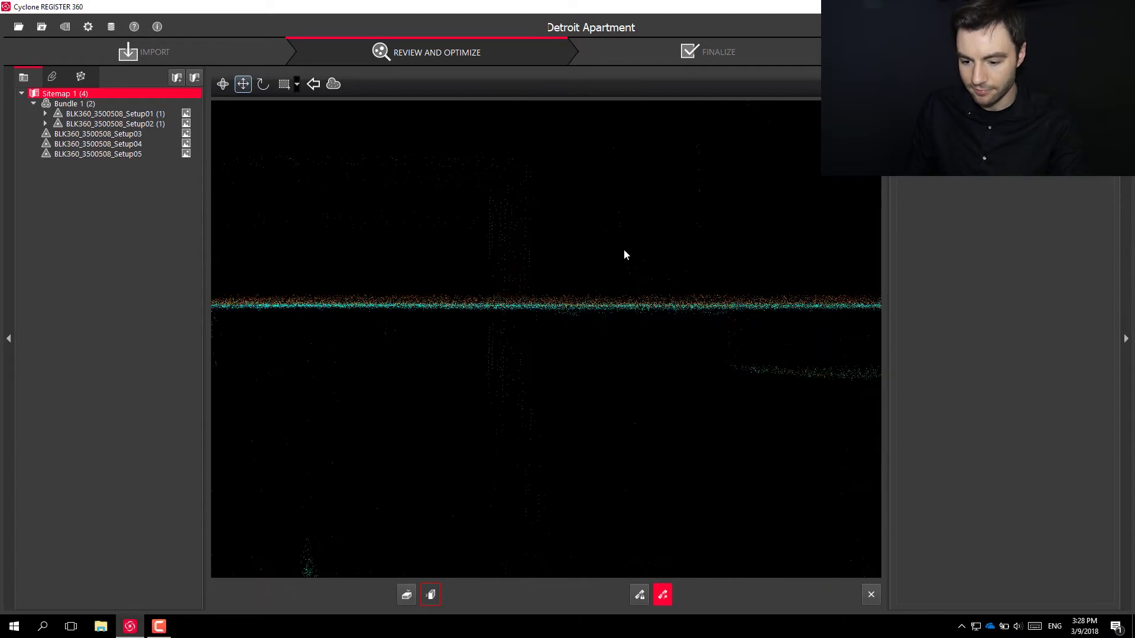
left_click_drag(590, 216, 662, 449)
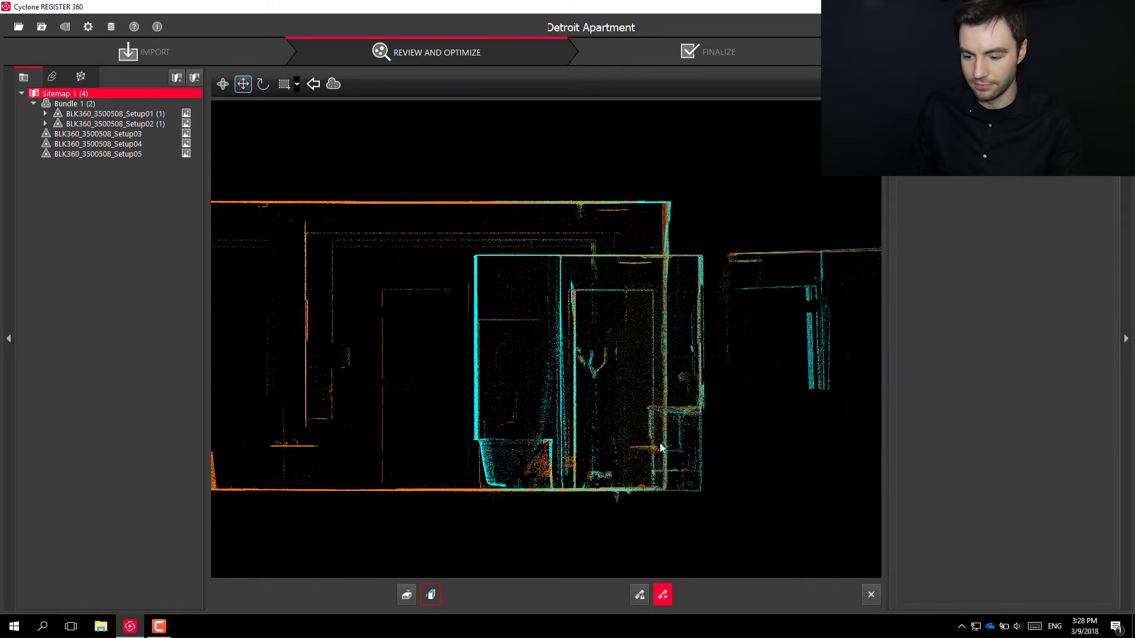
- Join and optimize Setup03 into Bundle 1, accepting the 6.3 mm results
left_click(662, 595)
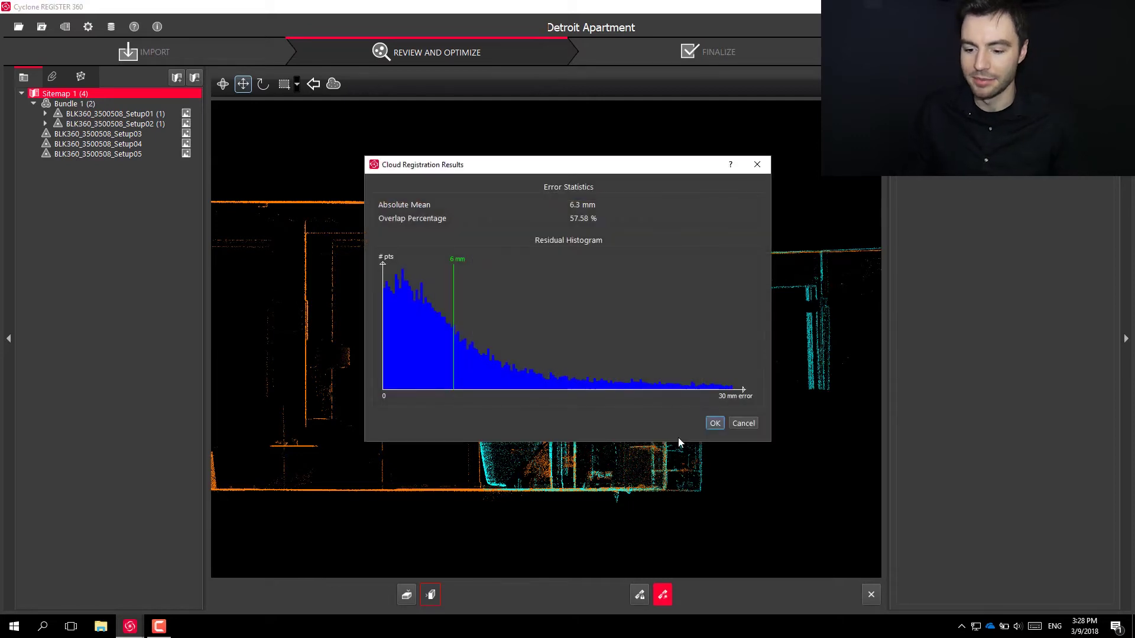
left_click(716, 423)
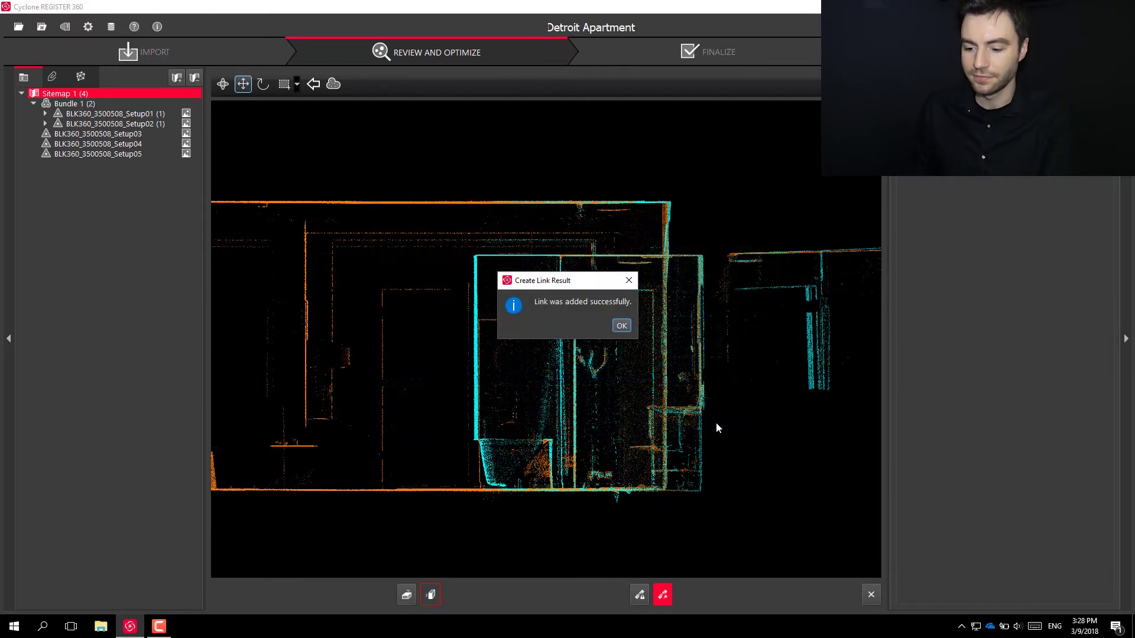
left_click(622, 326)
left_click(630, 327)
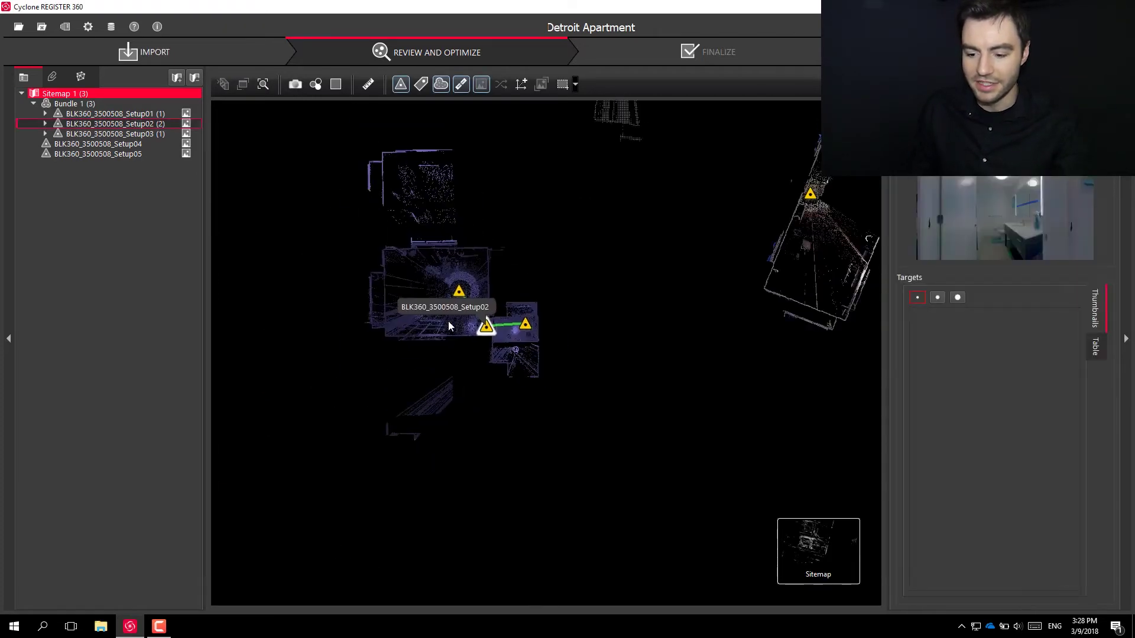
- Shift Bundle 1 across the sitemap and drag Setup04 over its three setups to propose links
left_click_drag(449, 326, 516, 349)
scroll(448, 358, "up", 3)
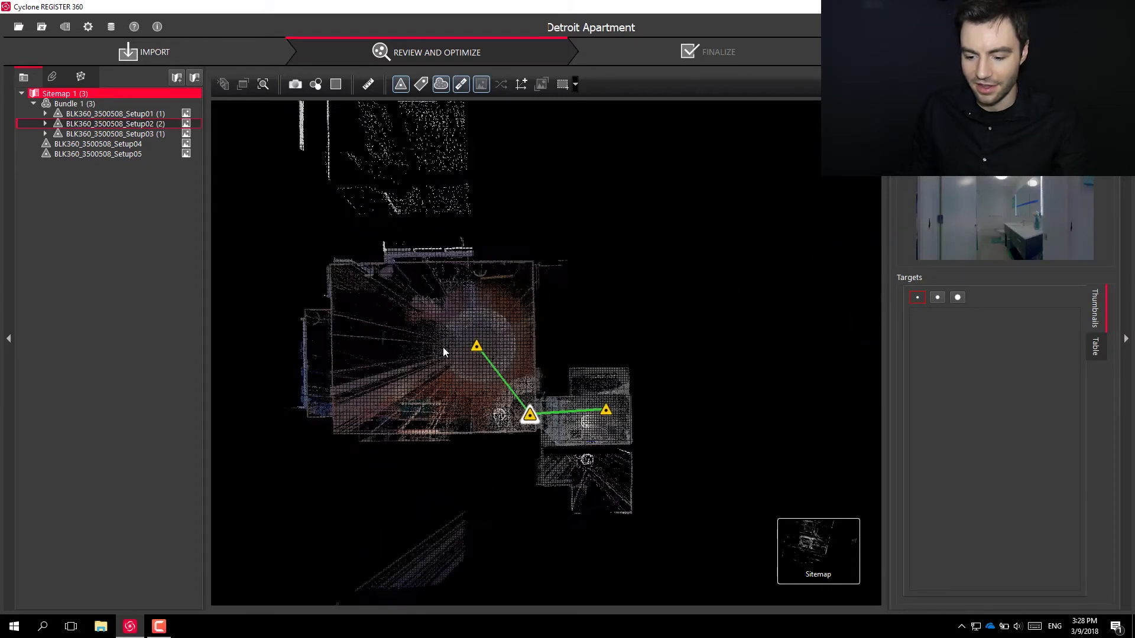
scroll(448, 306, "down", 6)
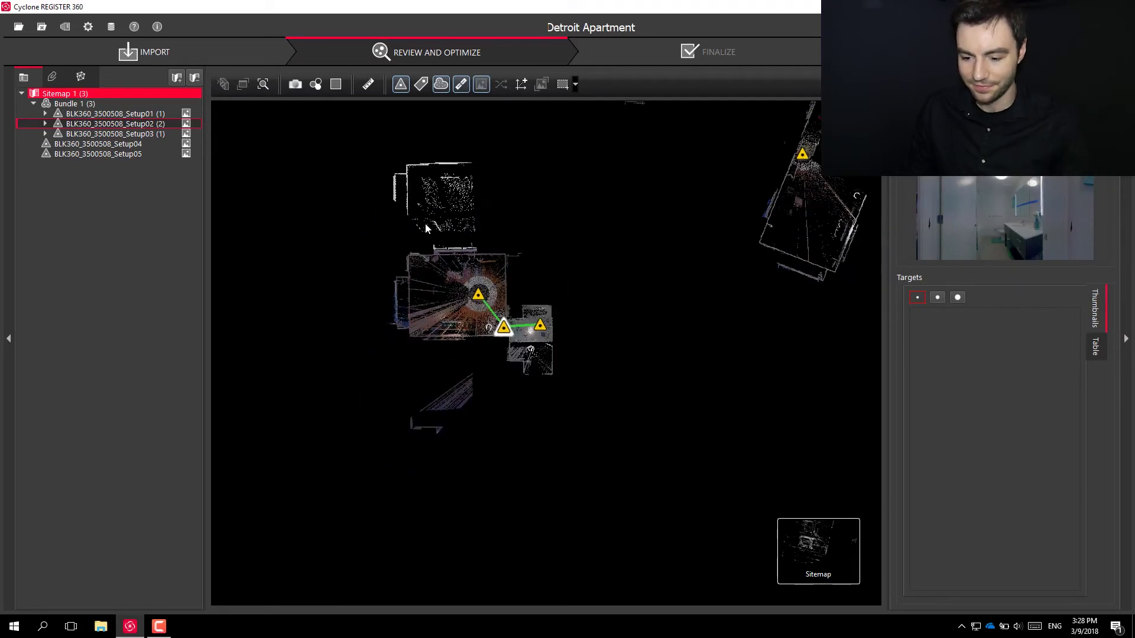
scroll(523, 192, "up", 2)
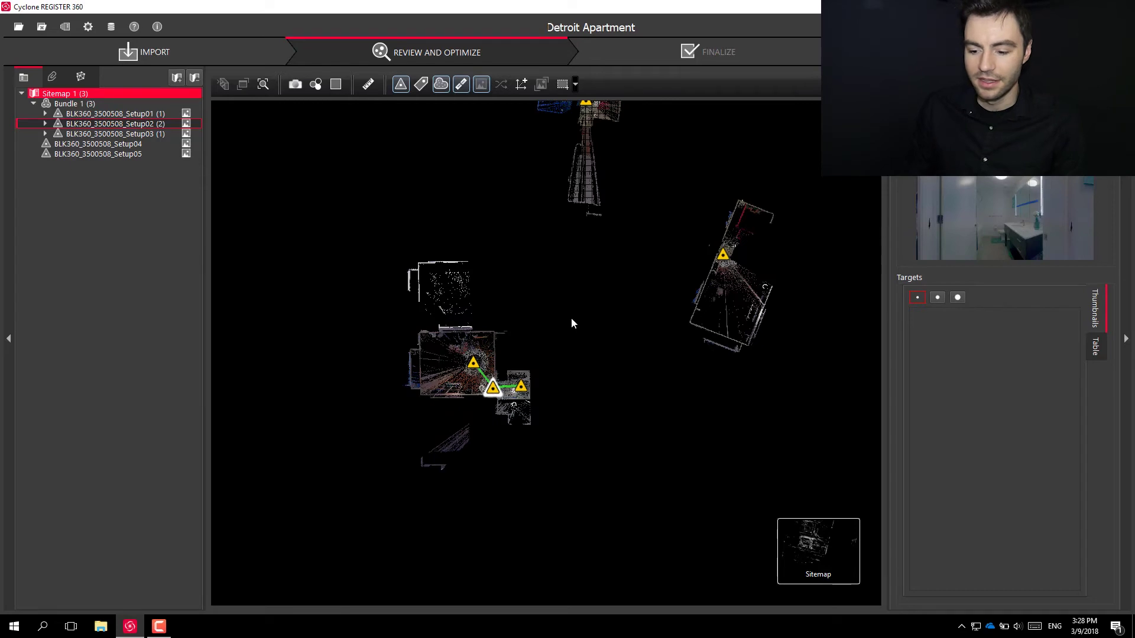
scroll(572, 337, "down", 2)
scroll(573, 348, "up", 4)
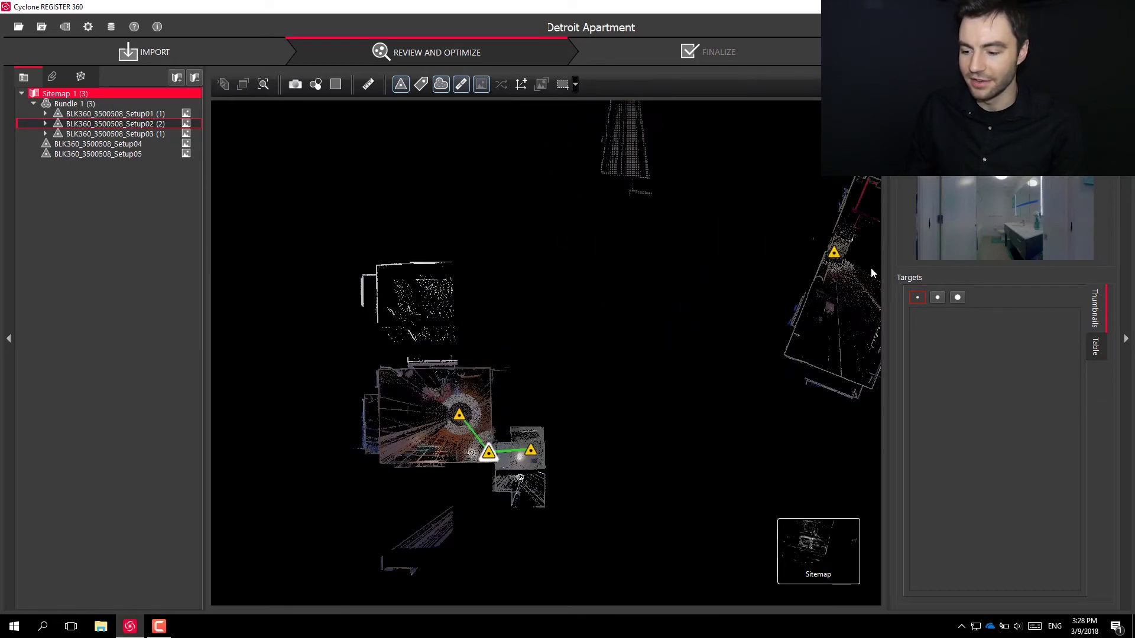
mouse_move(834, 253)
left_mouse_down()
mouse_move(610, 277)
mouse_move(456, 373)
mouse_move(491, 384)
mouse_move(521, 376)
left_mouse_up()
scroll(459, 392, "up", 2)
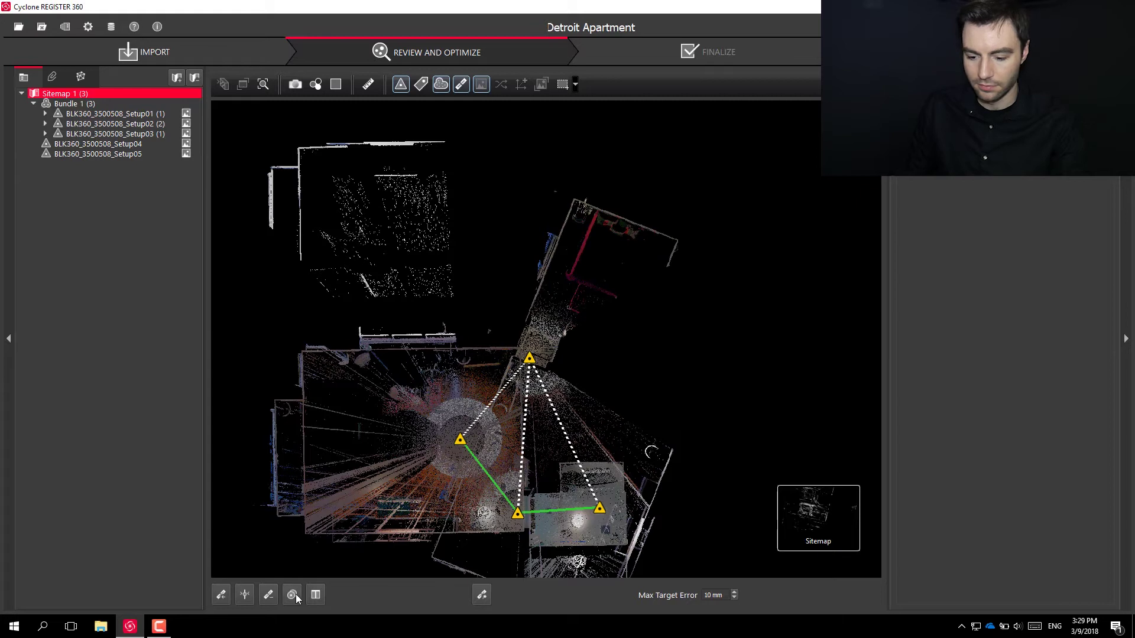
- In Visual Alignment, move the cyan Setup04 cloud over the orange room and nudge it at the corner
left_click(293, 596)
left_click_drag(512, 448, 393, 310)
scroll(408, 319, "up", 8)
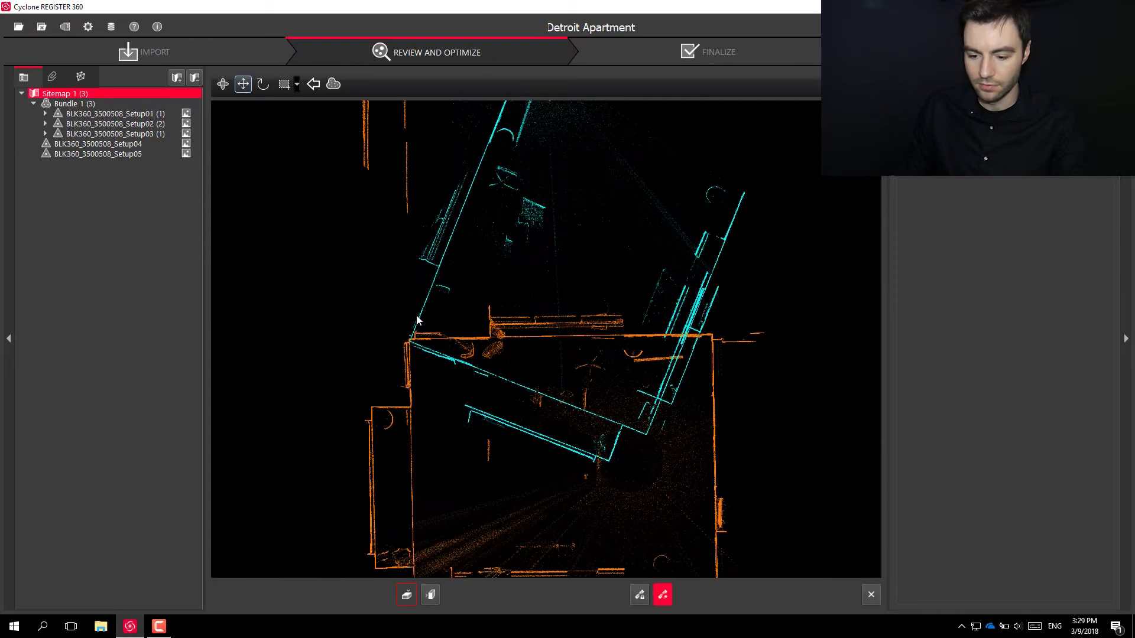
left_click_drag(438, 353, 436, 357)
scroll(414, 346, "up", 4)
scroll(414, 346, "up", 2)
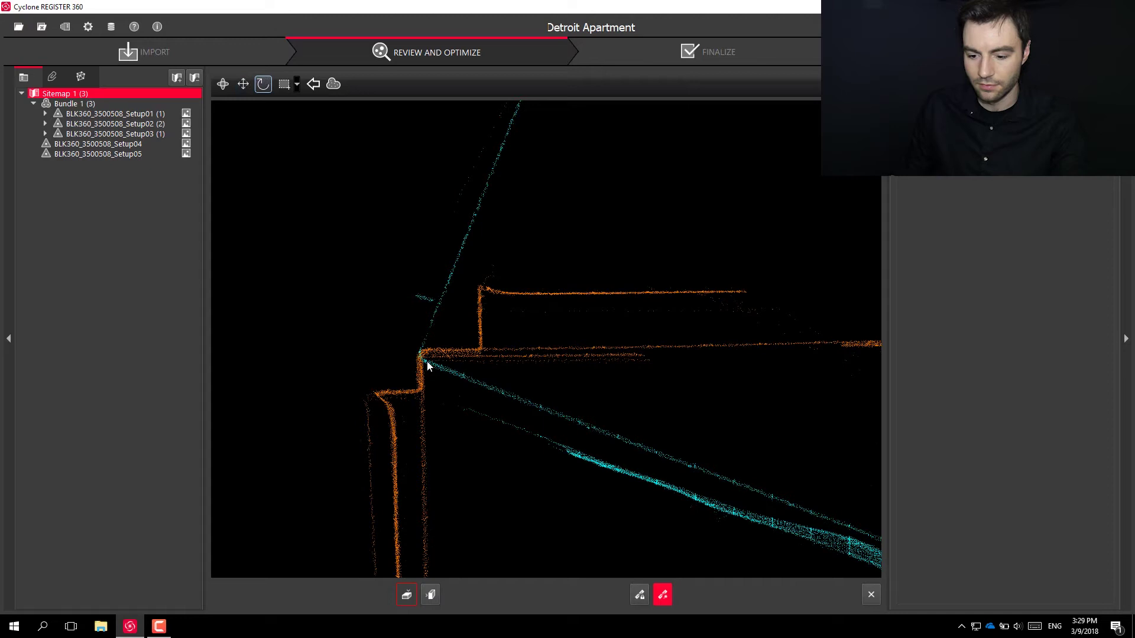
scroll(414, 350, "down", 5)
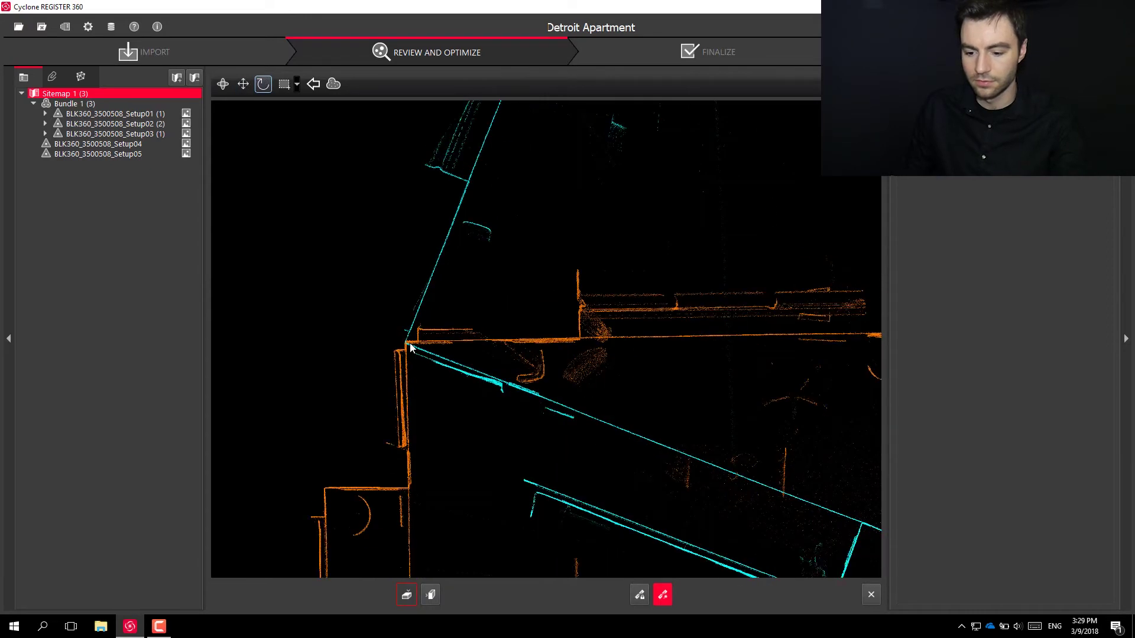
scroll(412, 348, "down", 3)
- Rotate the cyan cloud to match the orange walls, then check it in side elevation
left_click_drag(410, 346, 463, 581)
scroll(580, 478, "down", 3)
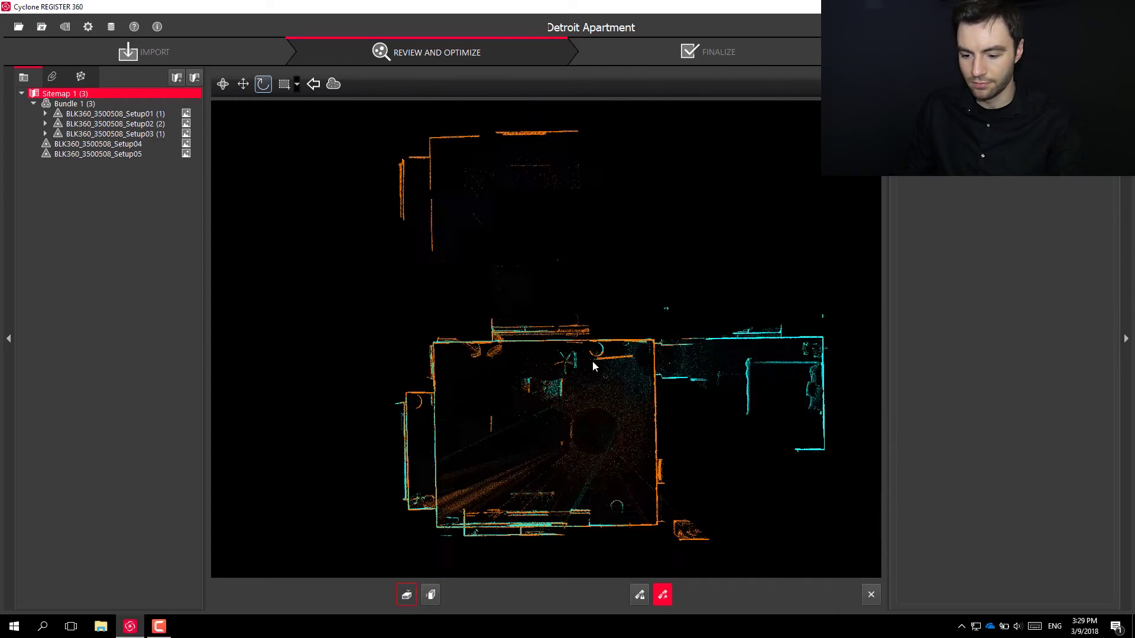
scroll(571, 488, "up", 5)
scroll(571, 489, "down", 1)
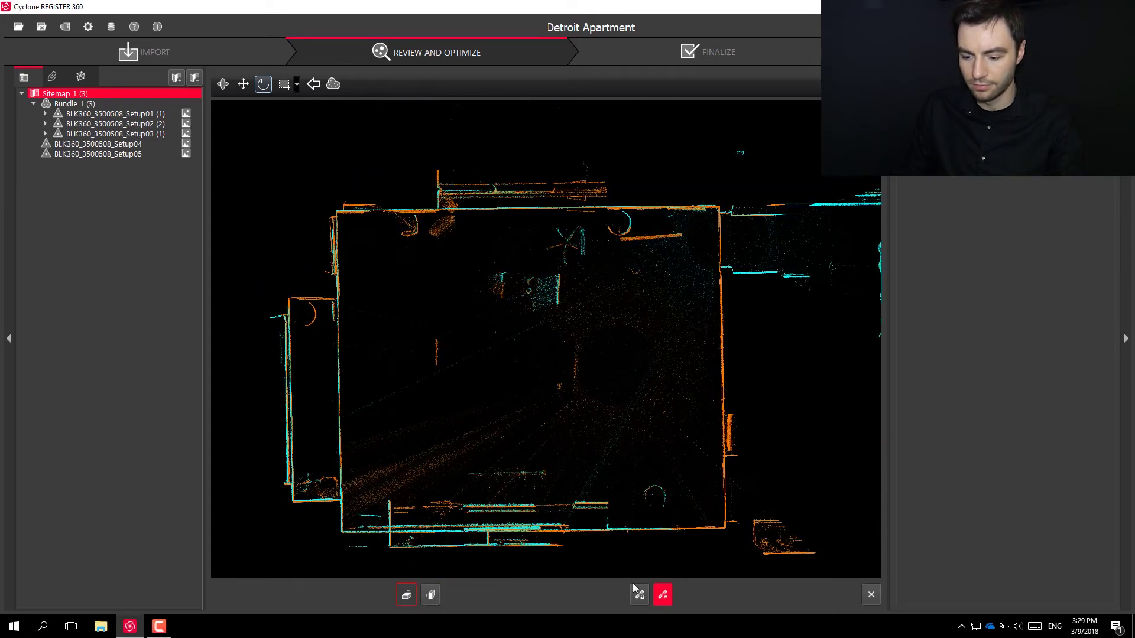
left_click(431, 596)
scroll(560, 310, "up", 8)
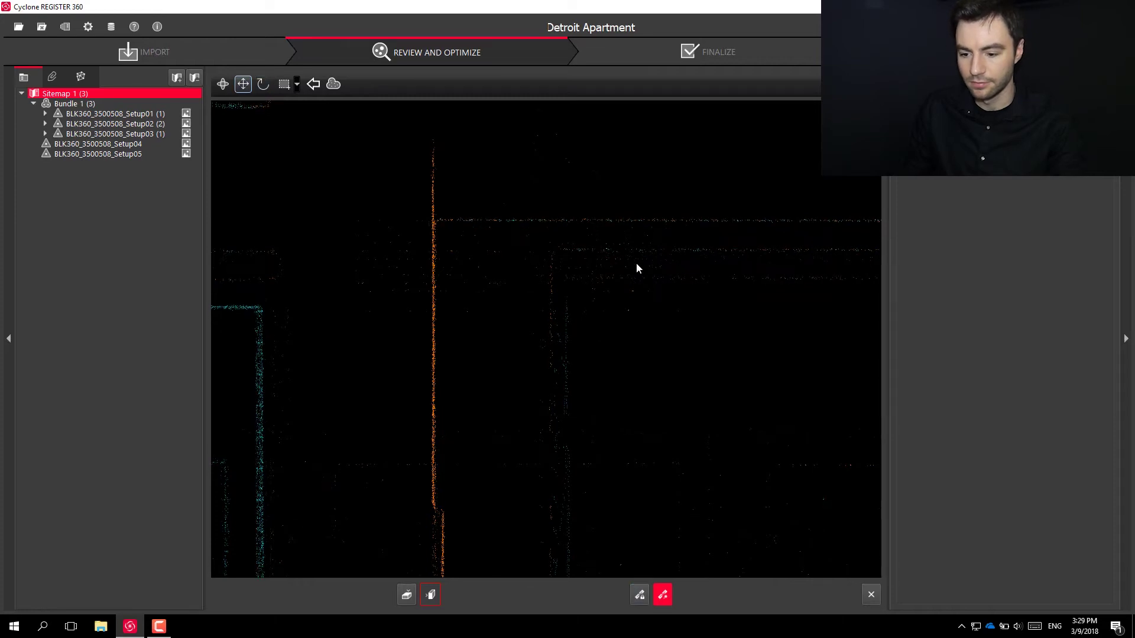
- Run Cloud-to-Cloud, accept the results and new link, and add both suggested links
left_click(664, 596)
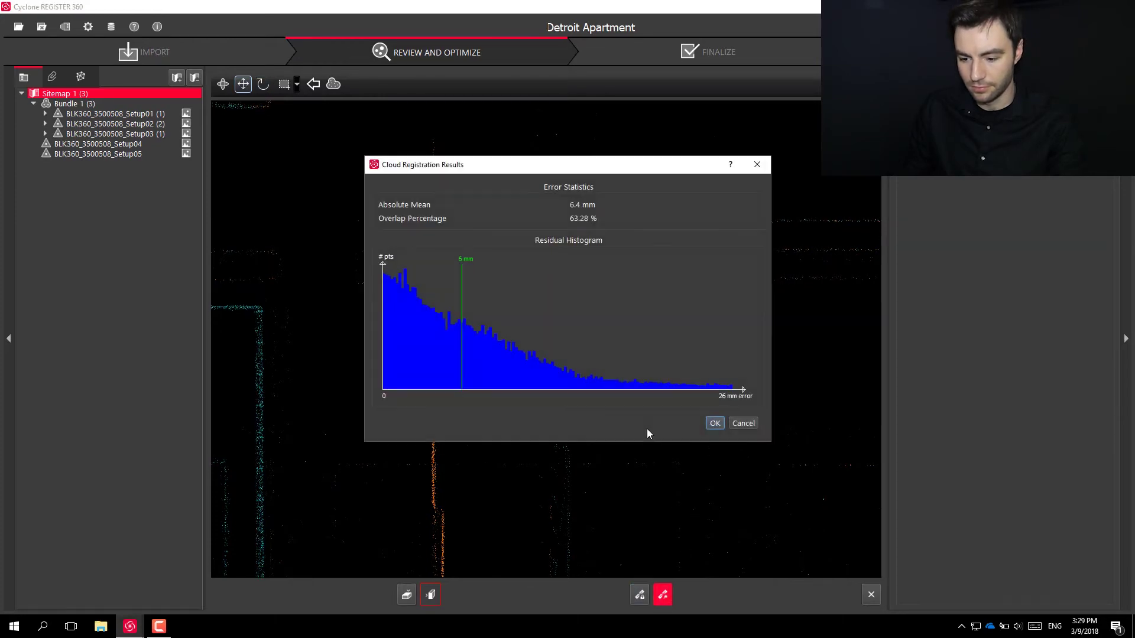
left_click(715, 424)
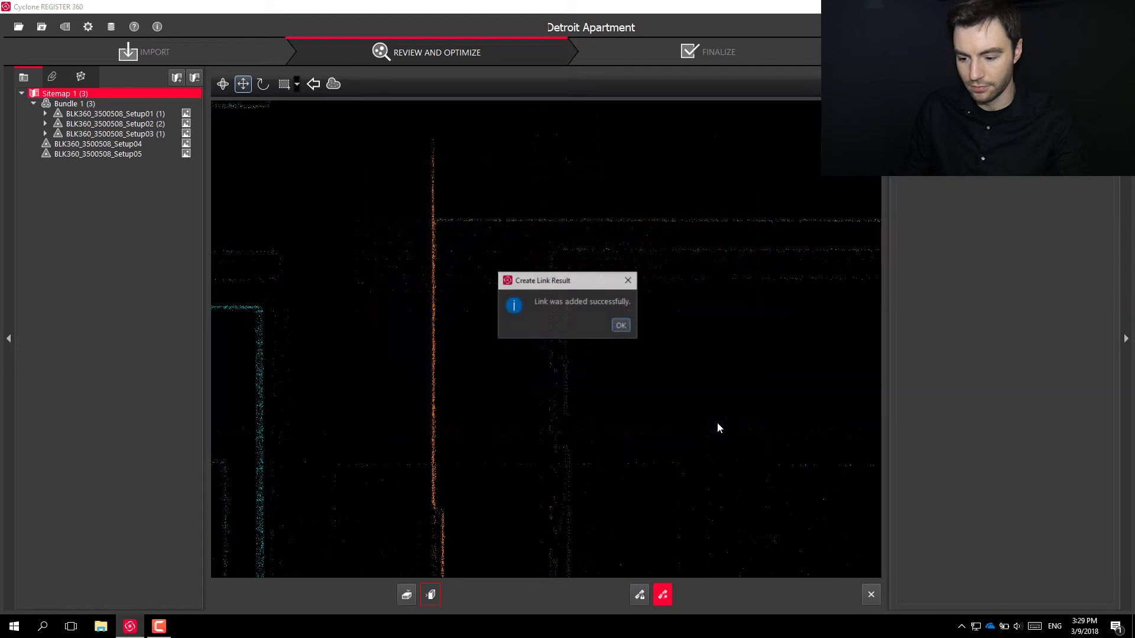
left_click(622, 326)
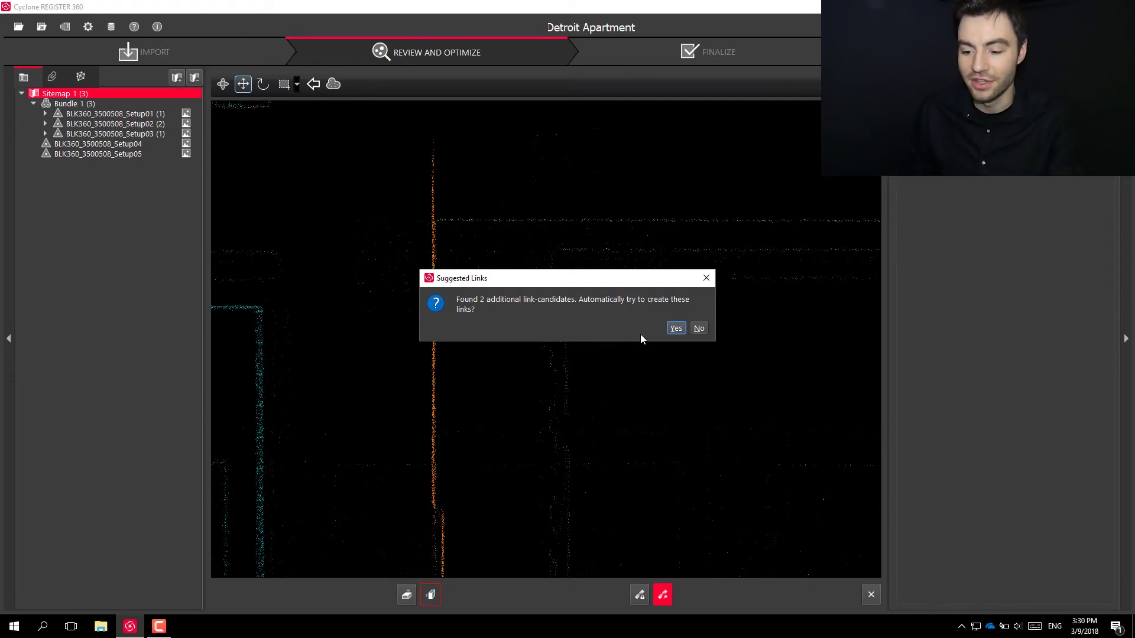
left_click(676, 329)
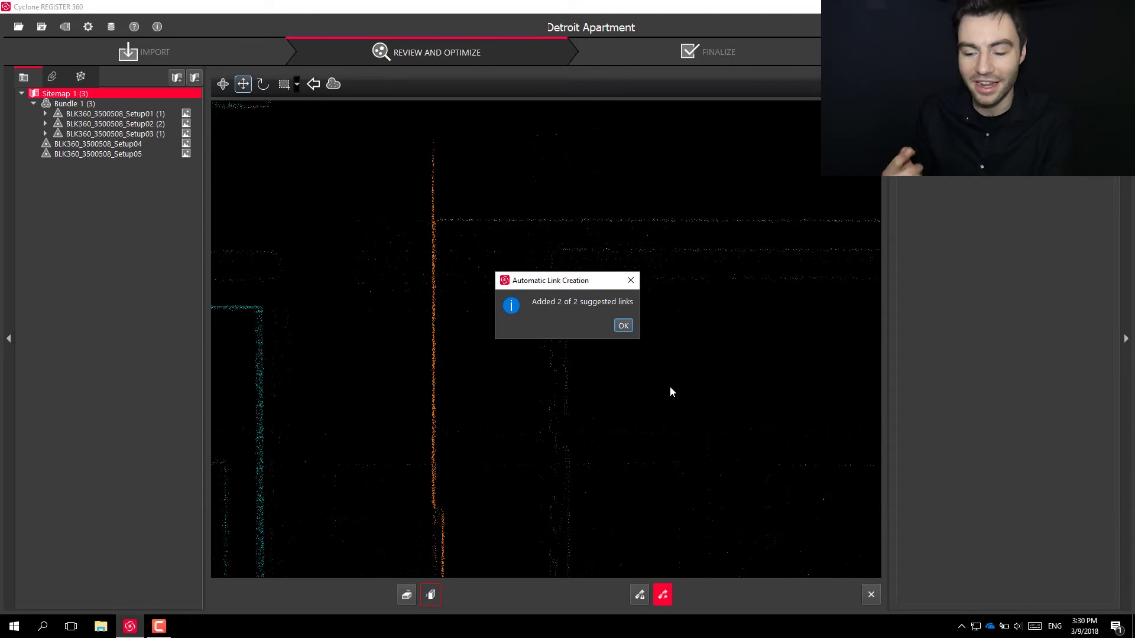
- Close the summary and optimization messages, then review Links 3, 4 and 5 (Link 5 at 23% overlap)
left_click(624, 326)
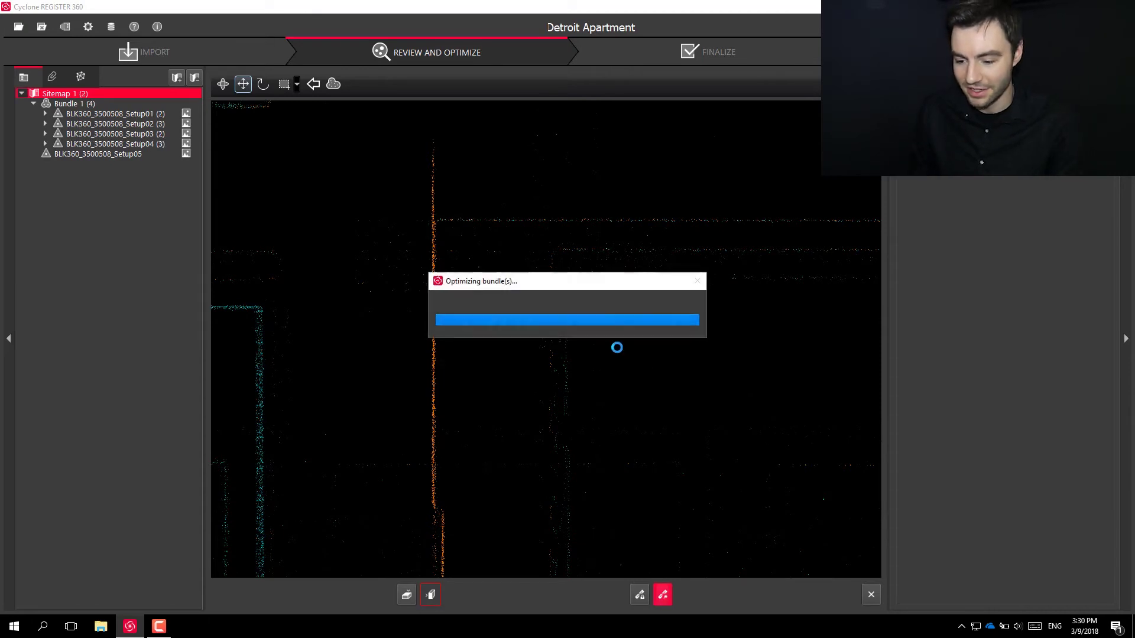
left_click(628, 326)
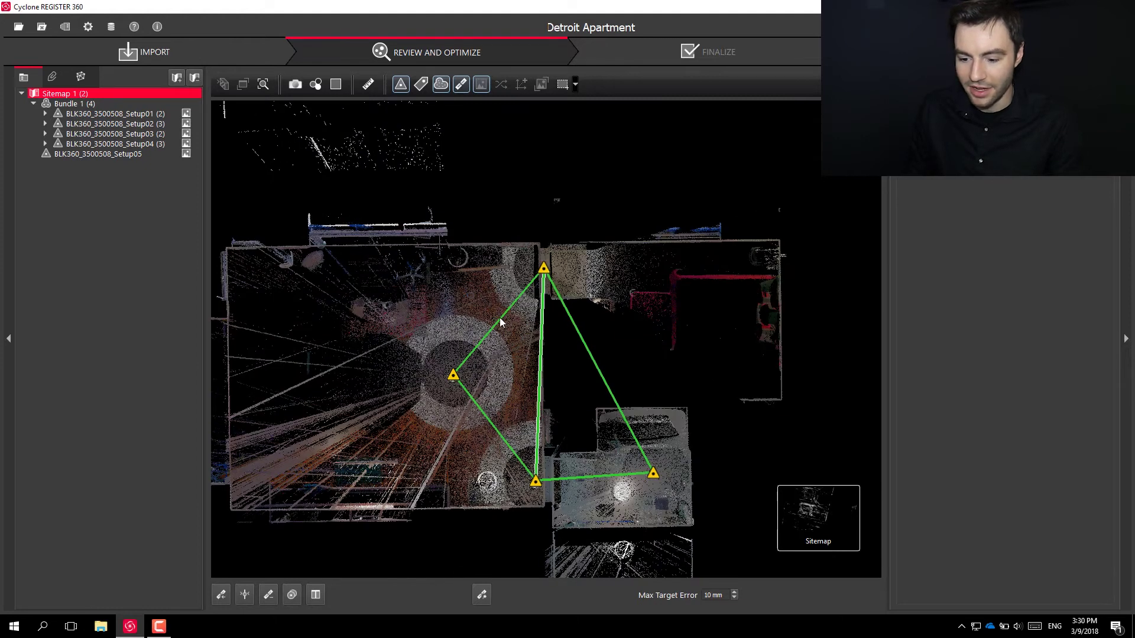
left_click(500, 322)
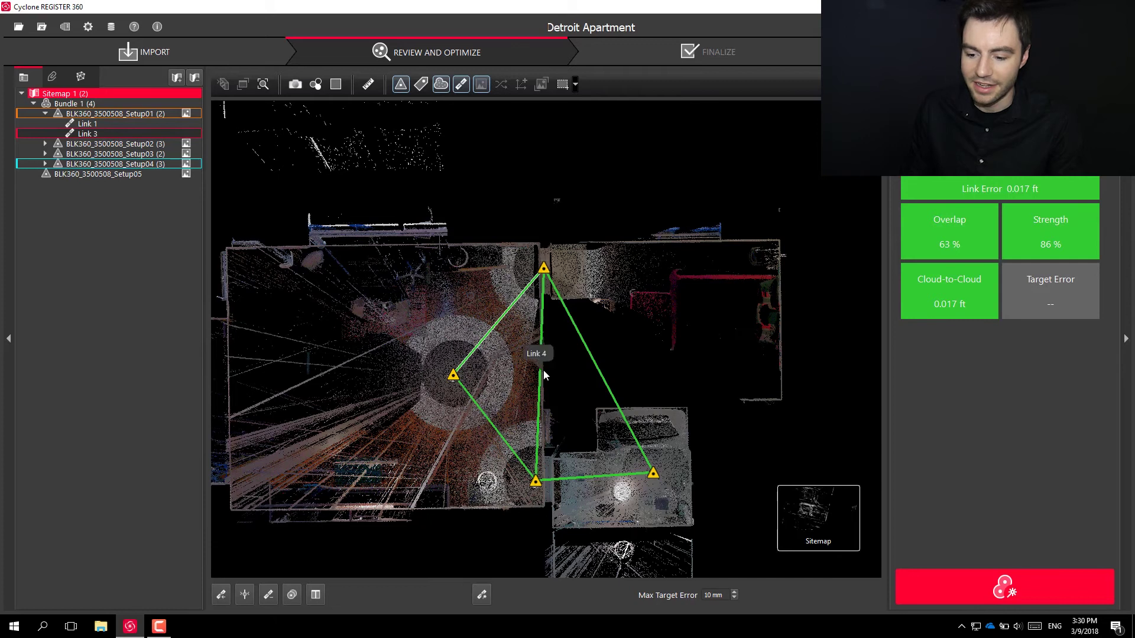
left_click(542, 319)
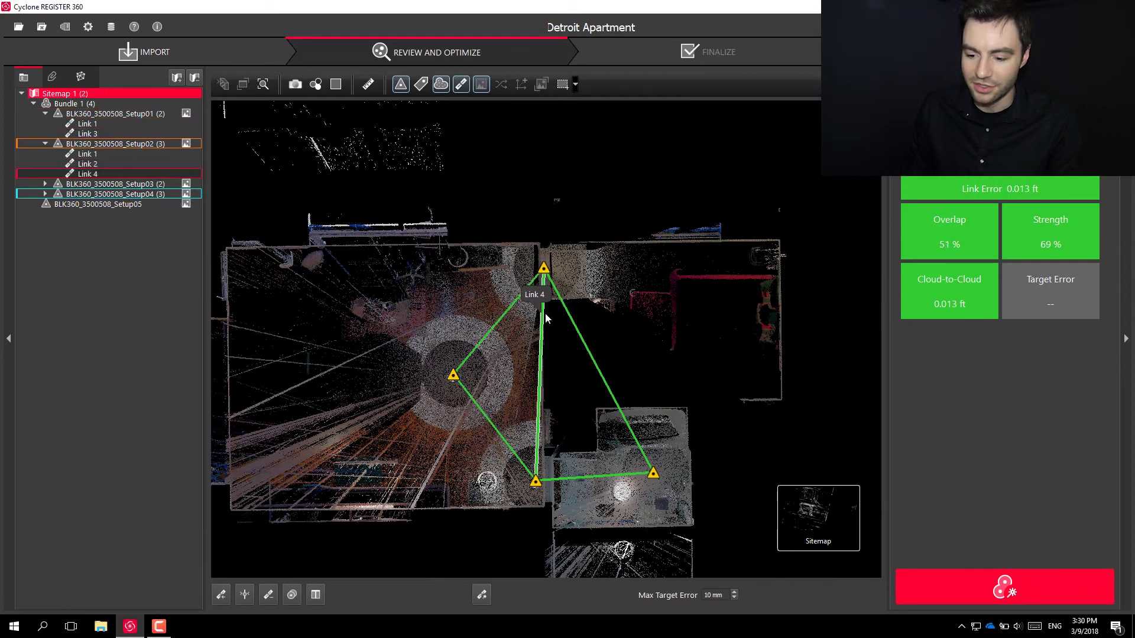
left_click(576, 312)
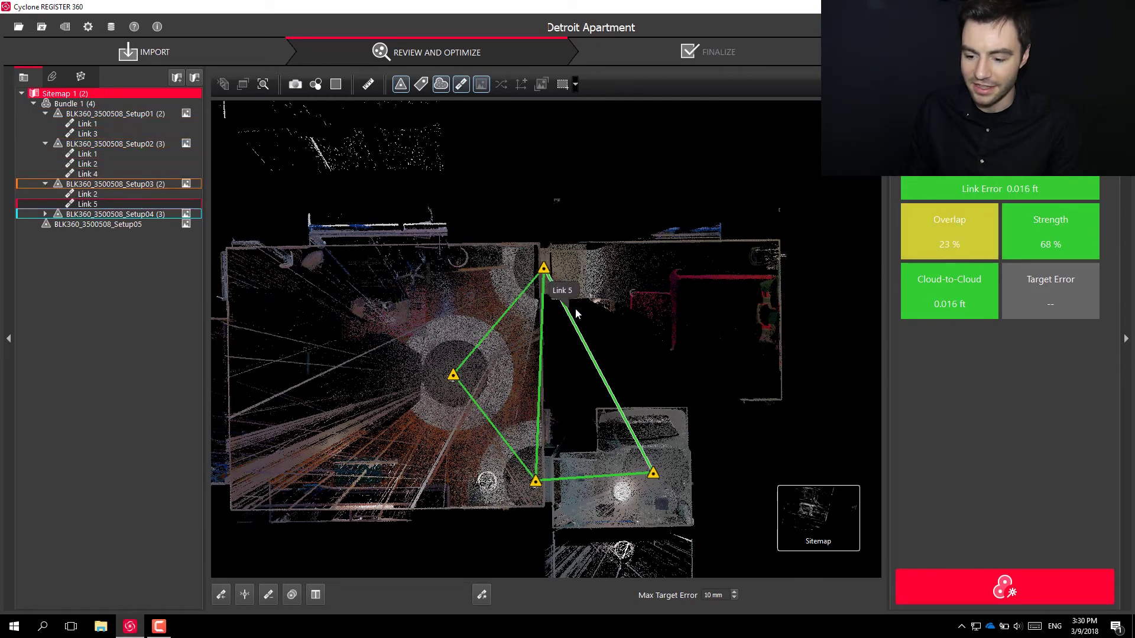
left_click(517, 296)
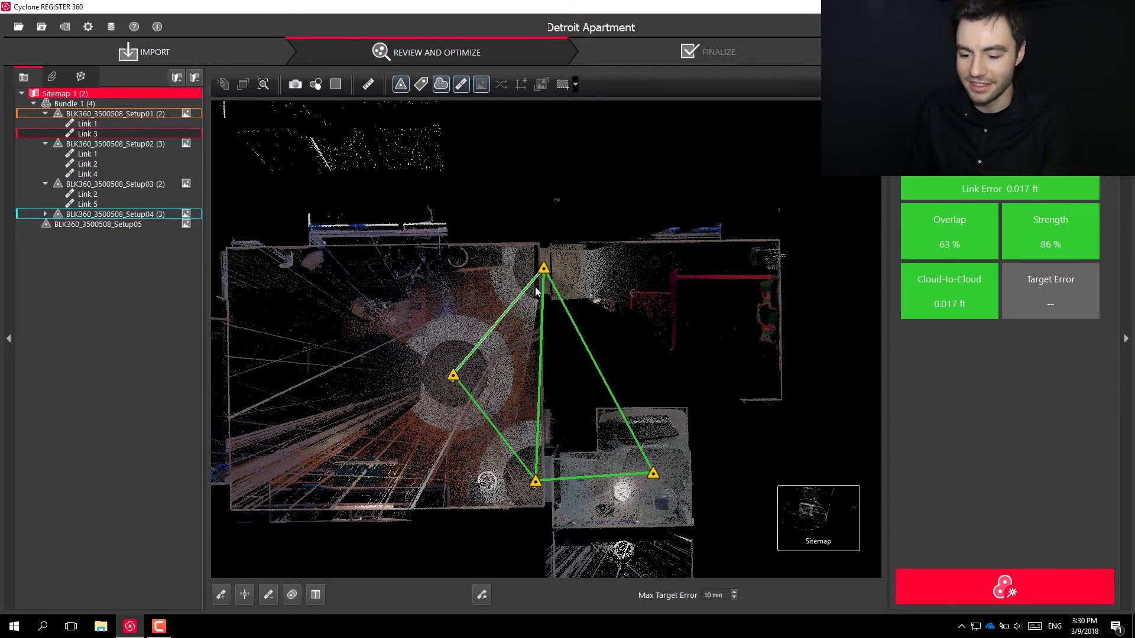
scroll(537, 291, "down", 5)
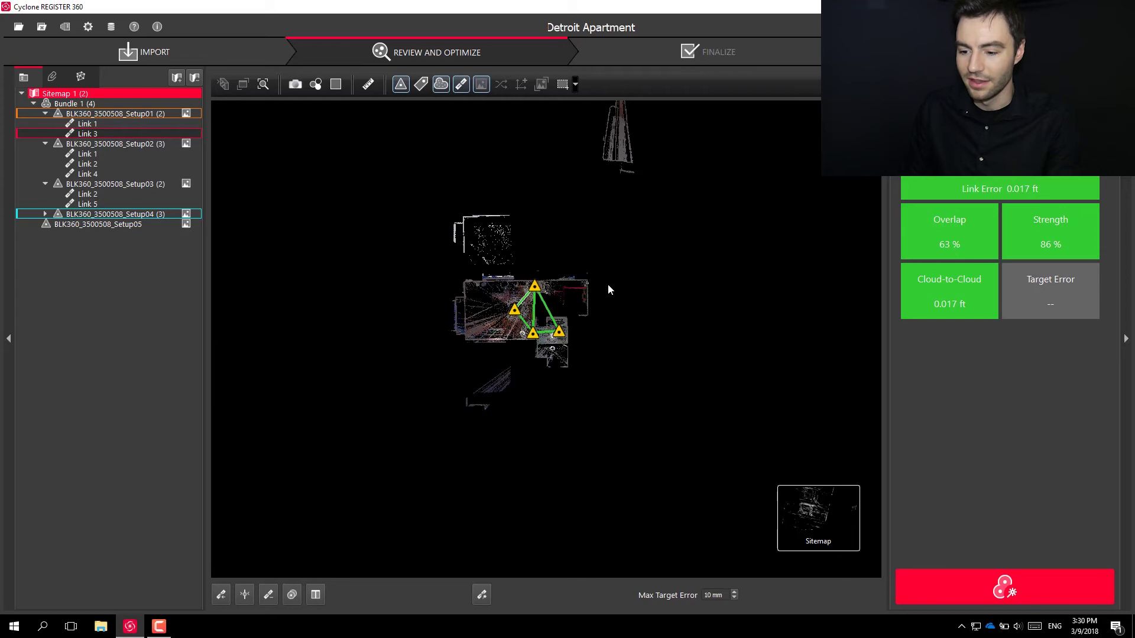
- Drop Setup05 onto the bundle and move its cyan cloud onto the orange corner in Visual Alignment
left_click(602, 177)
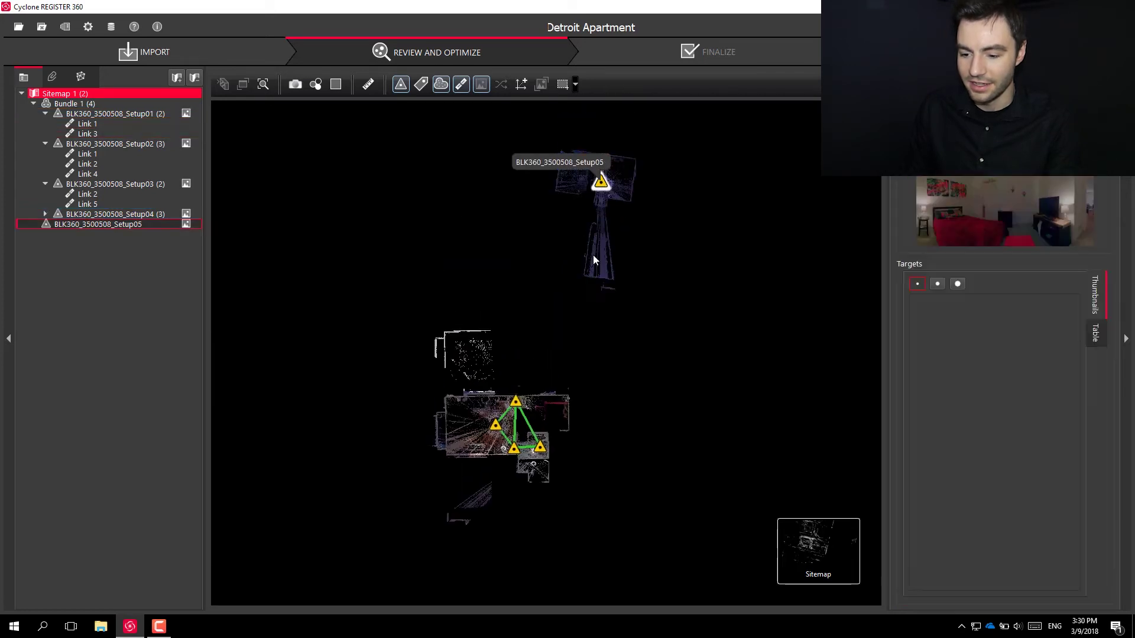
left_click_drag(603, 172, 533, 416)
scroll(532, 415, "up", 5)
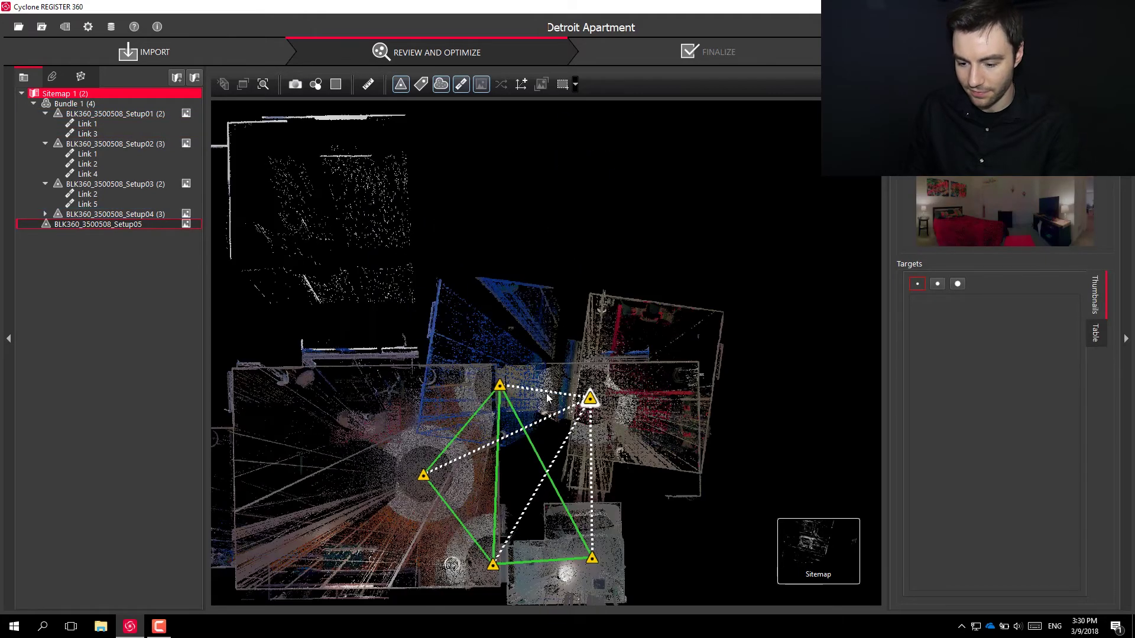
left_click(291, 594)
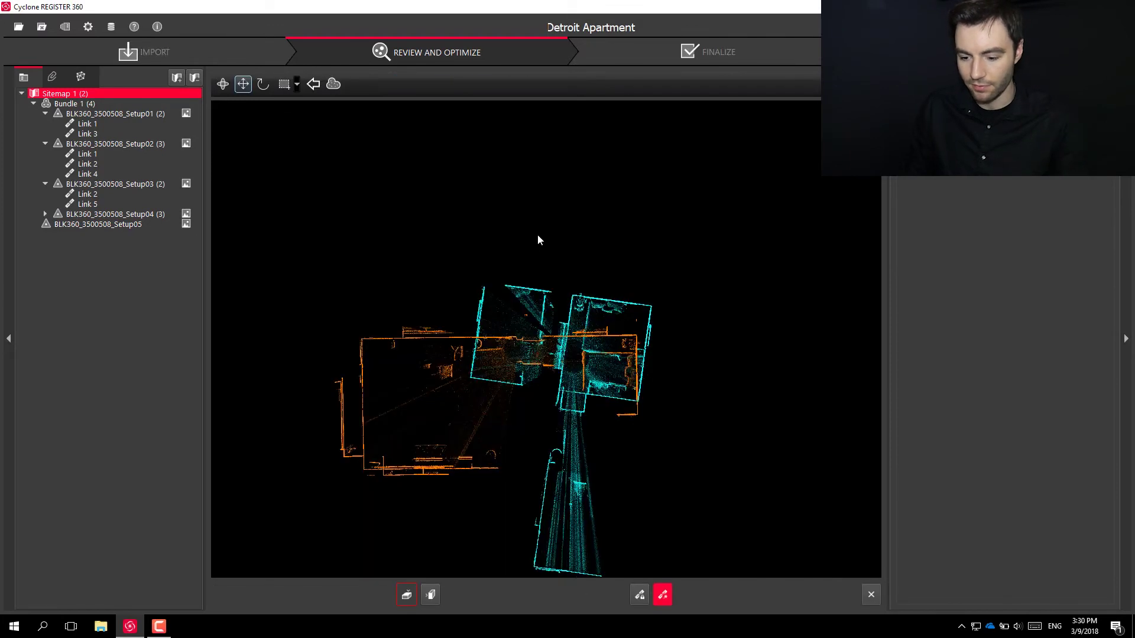
scroll(544, 349, "up", 3)
left_click_drag(566, 360, 691, 368)
scroll(698, 347, "up", 5)
scroll(692, 342, "up", 5)
scroll(769, 301, "down", 5)
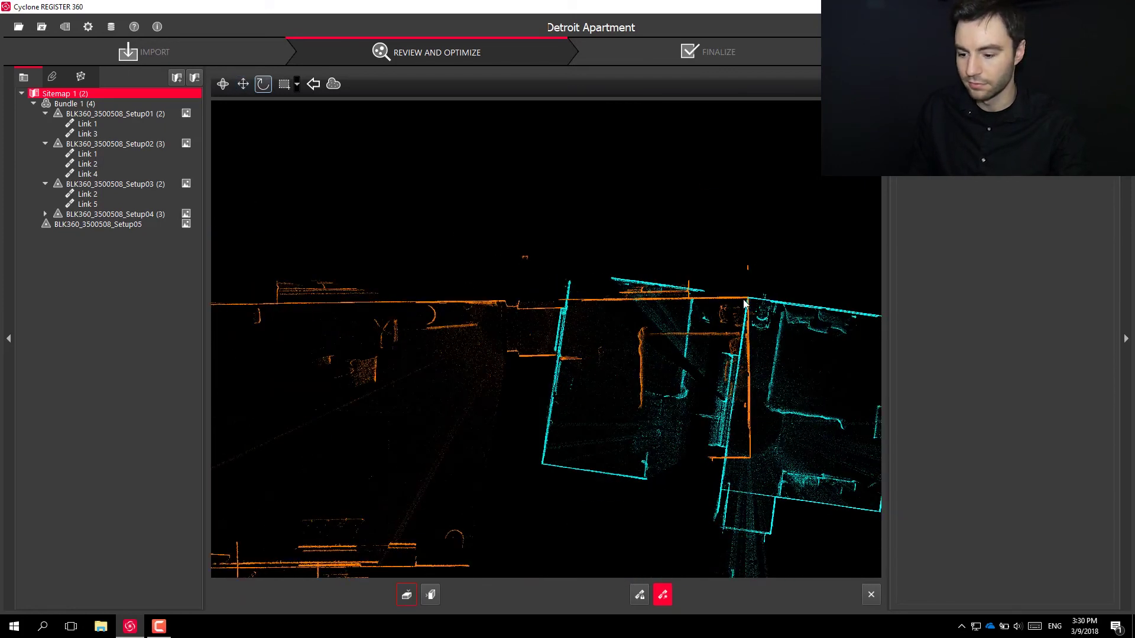
- Rotate and shift the cyan cloud until its wall corner matches the orange one
left_click_drag(747, 303, 663, 152)
scroll(680, 307, "up", 3)
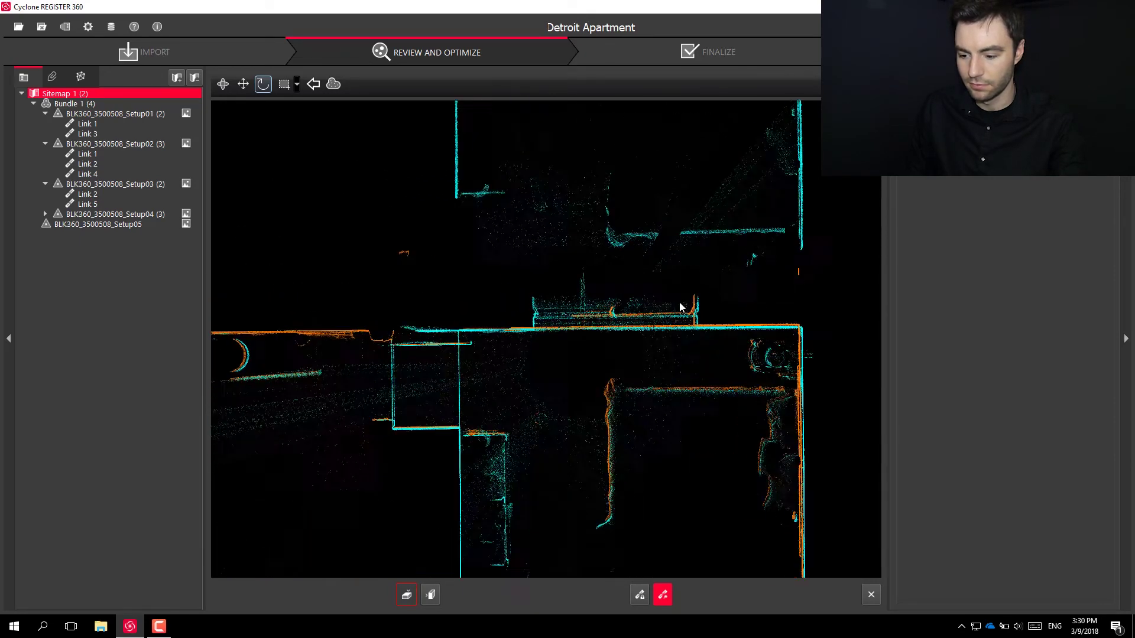
scroll(695, 326, "up", 3)
scroll(699, 330, "up", 1)
right_click_drag(699, 329, 542, 272)
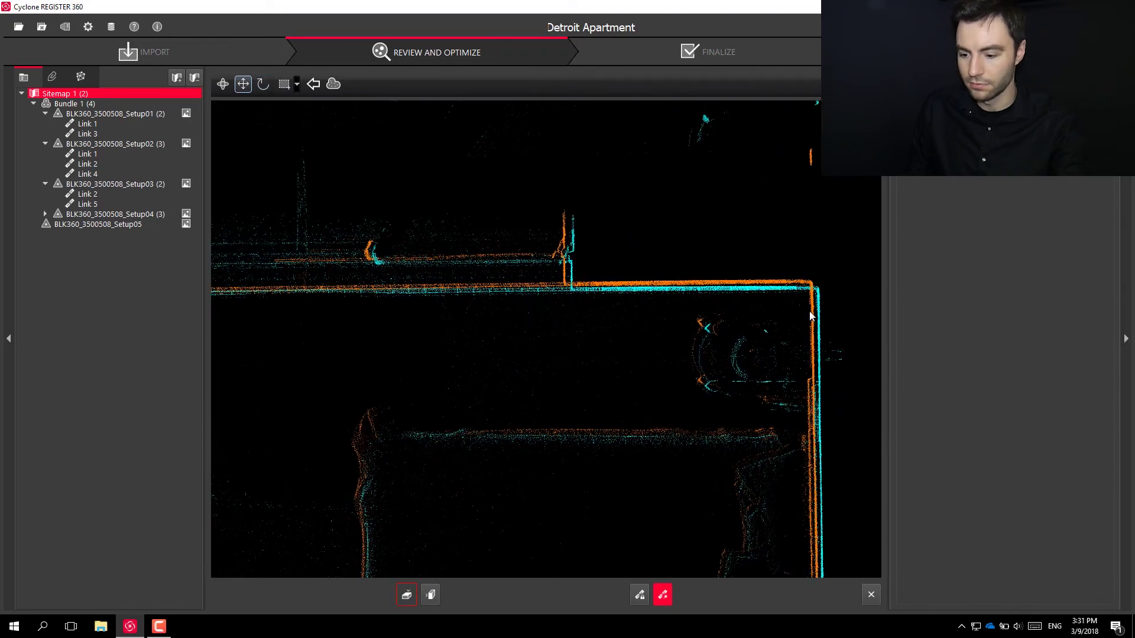
left_click_drag(811, 317, 817, 306)
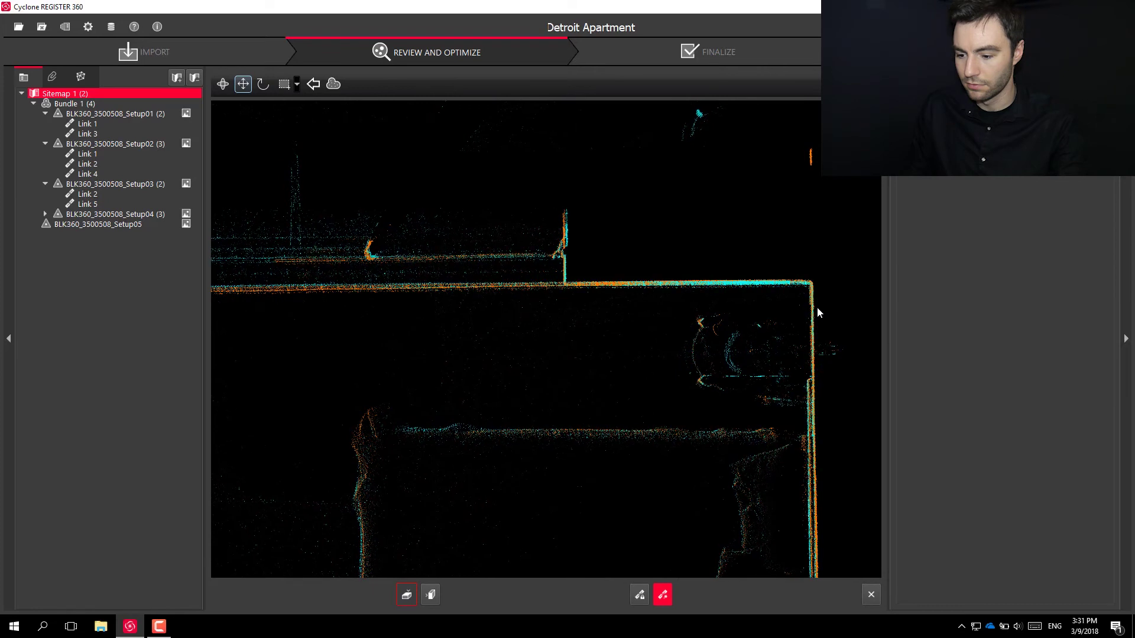
scroll(853, 281, "down", 3)
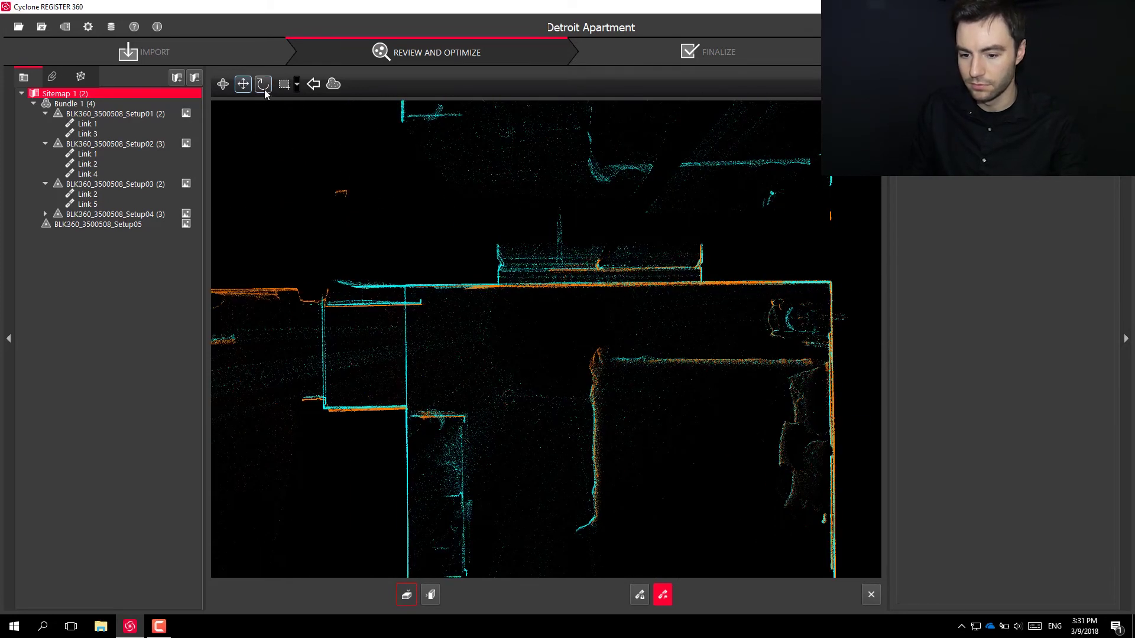
left_click_drag(816, 287, 255, 312)
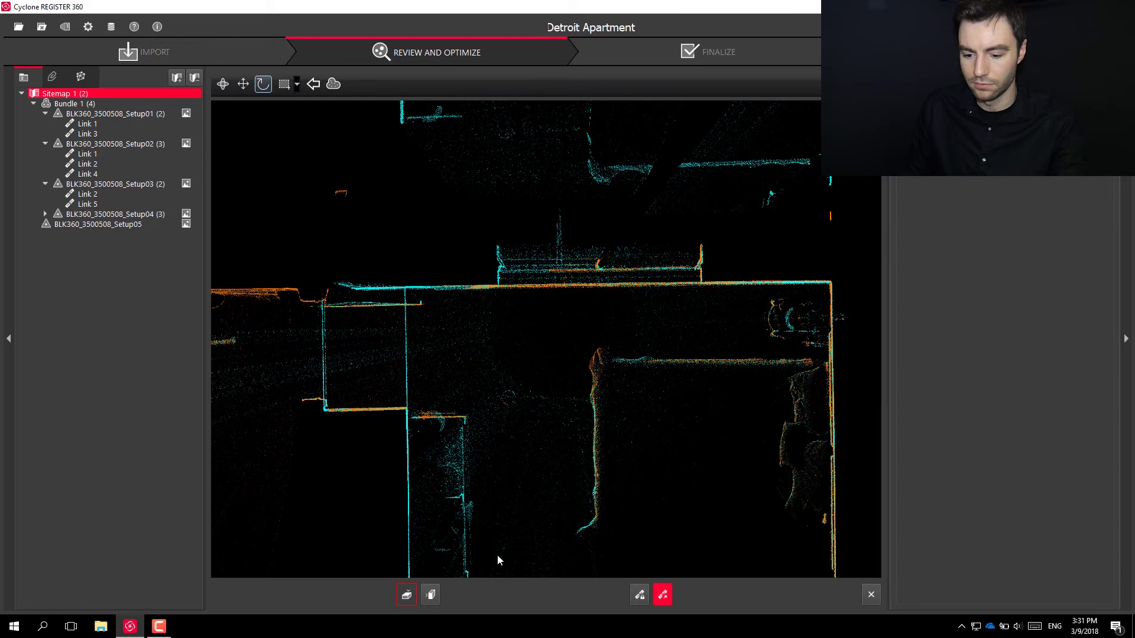
- Check vertical alignment in side view and register cloud-to-cloud: 5.1 mm mean error, 49.24% overlap
left_click(431, 595)
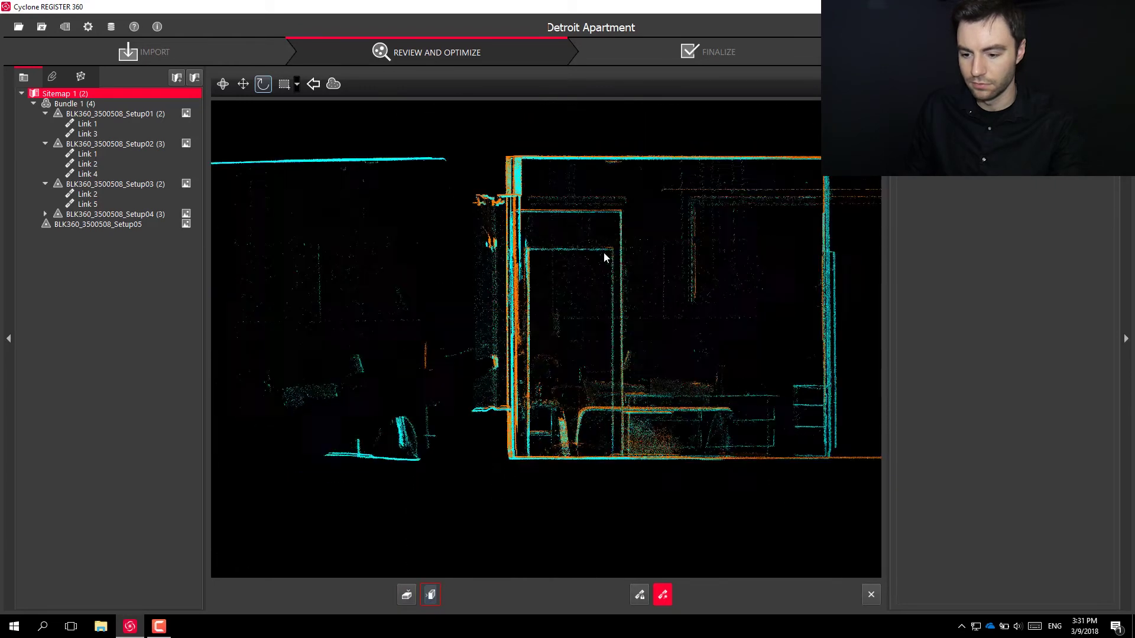
scroll(630, 225, "up", 3)
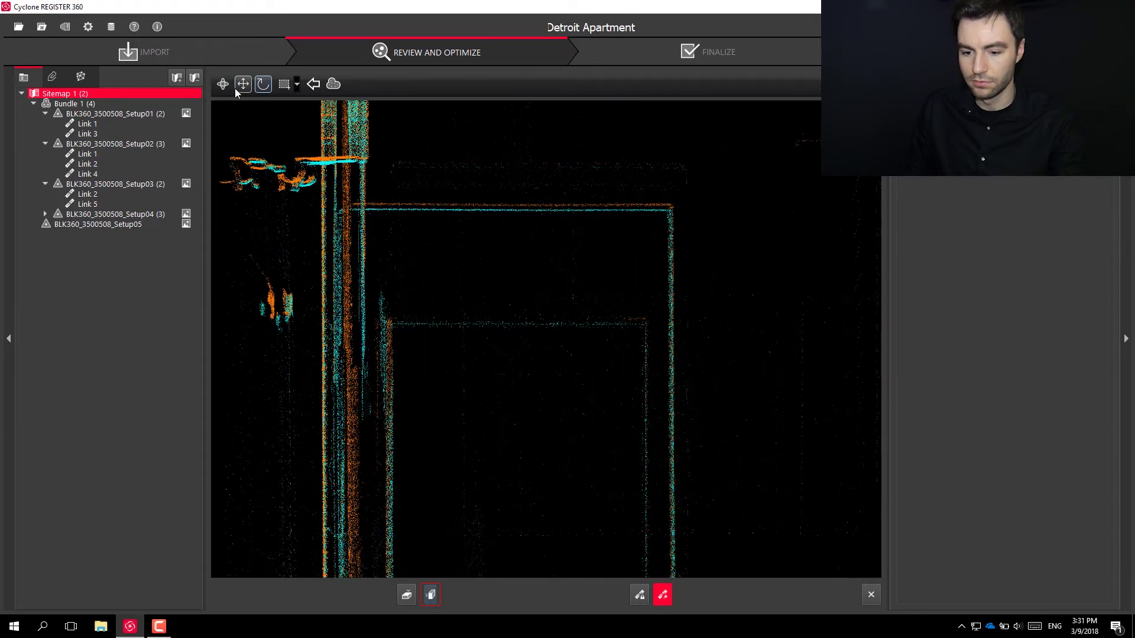
scroll(697, 323, "down", 2)
scroll(657, 379, "down", 2)
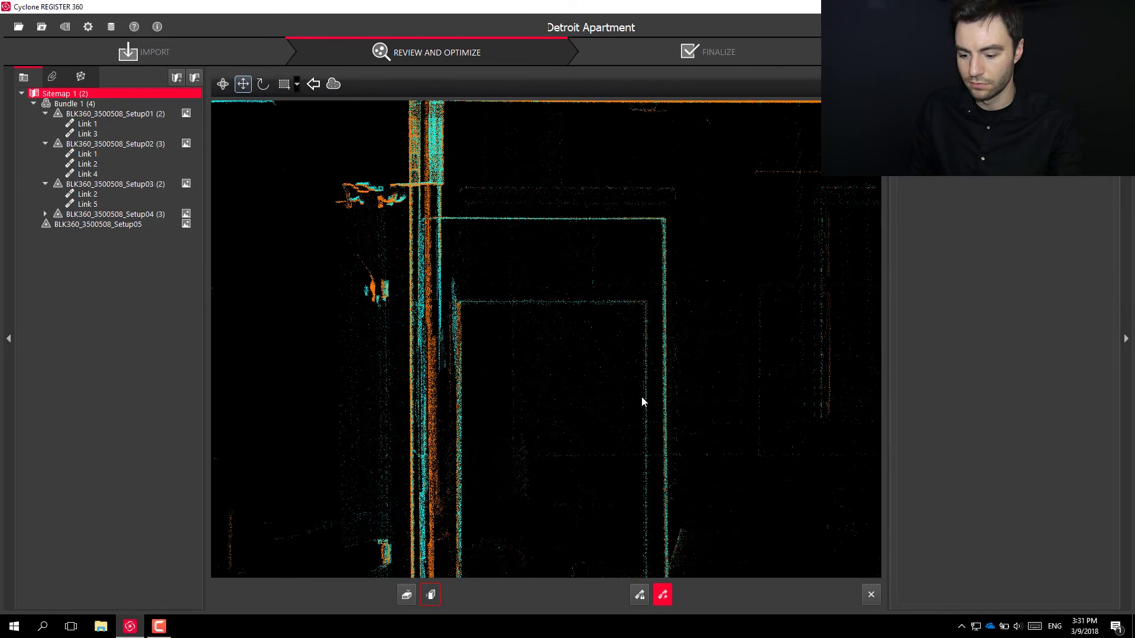
left_click(663, 596)
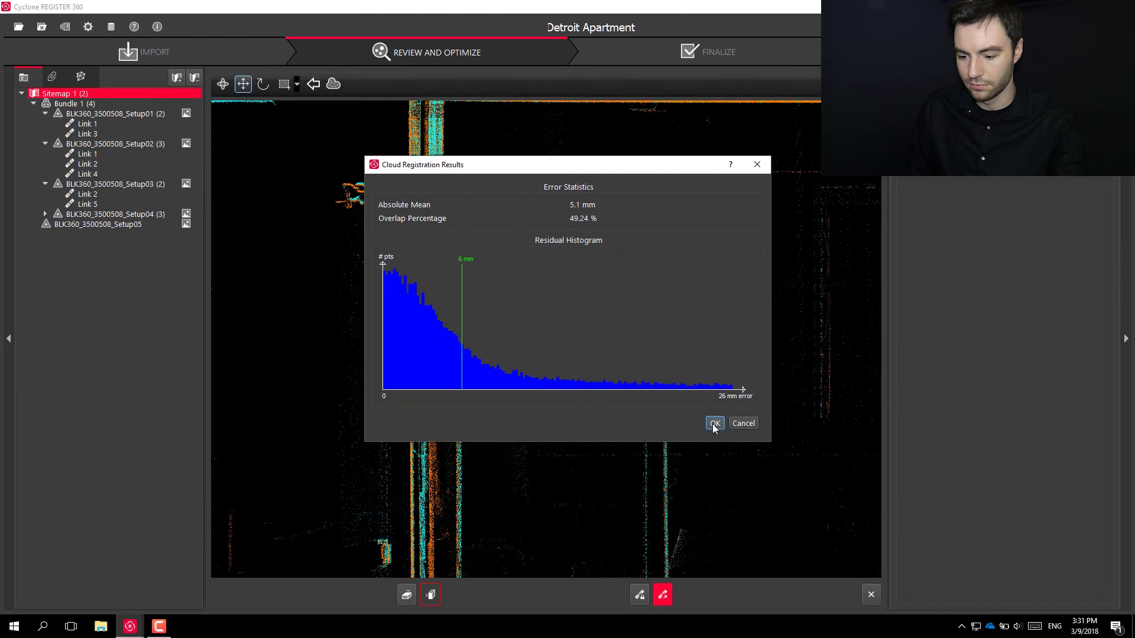
- Accept the results and new link, then try the suggested links (0 of 3 added)
left_click(712, 423)
left_click(624, 326)
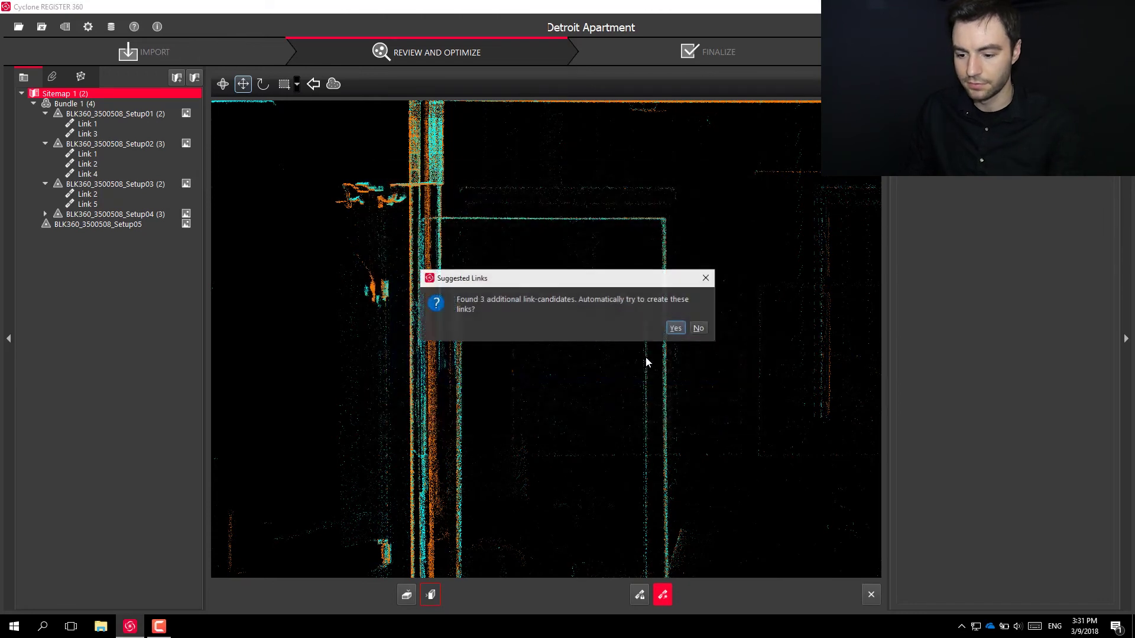
left_click(678, 329)
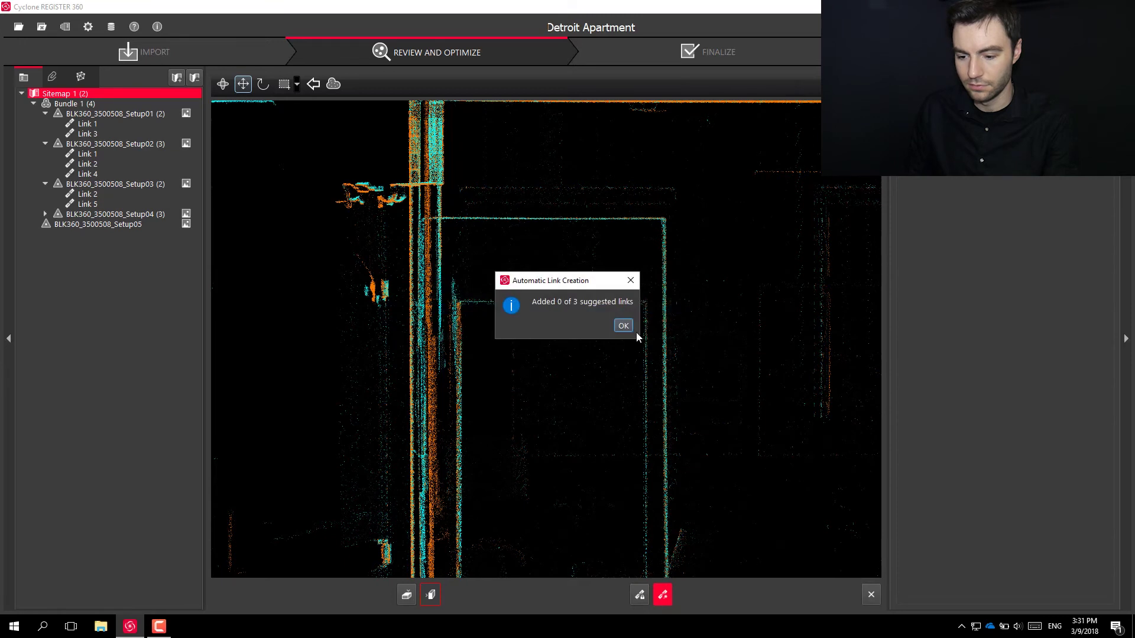
left_click(623, 326)
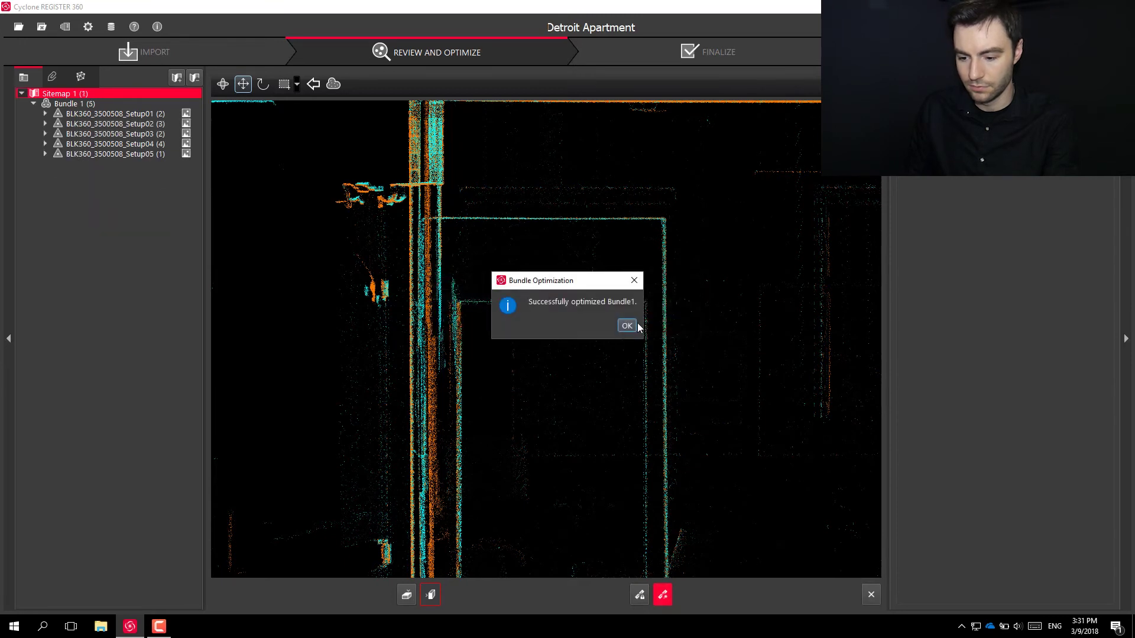
- Close the optimization success message and select Setup04 on the sitemap
left_click(627, 326)
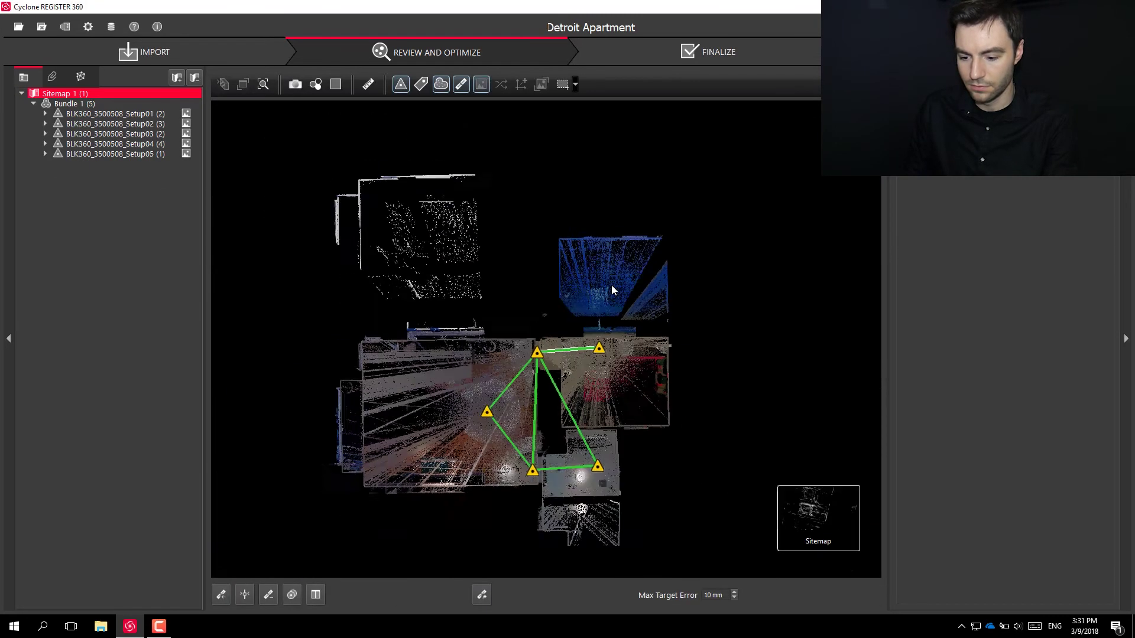
scroll(689, 383, "down", 2)
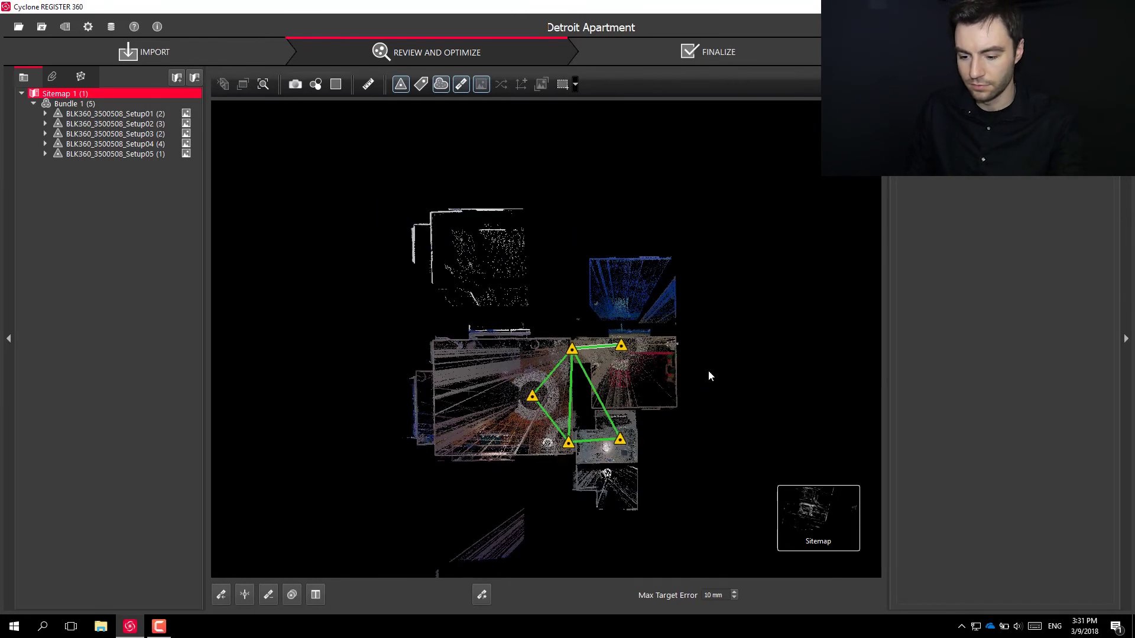
scroll(650, 346, "down", 2)
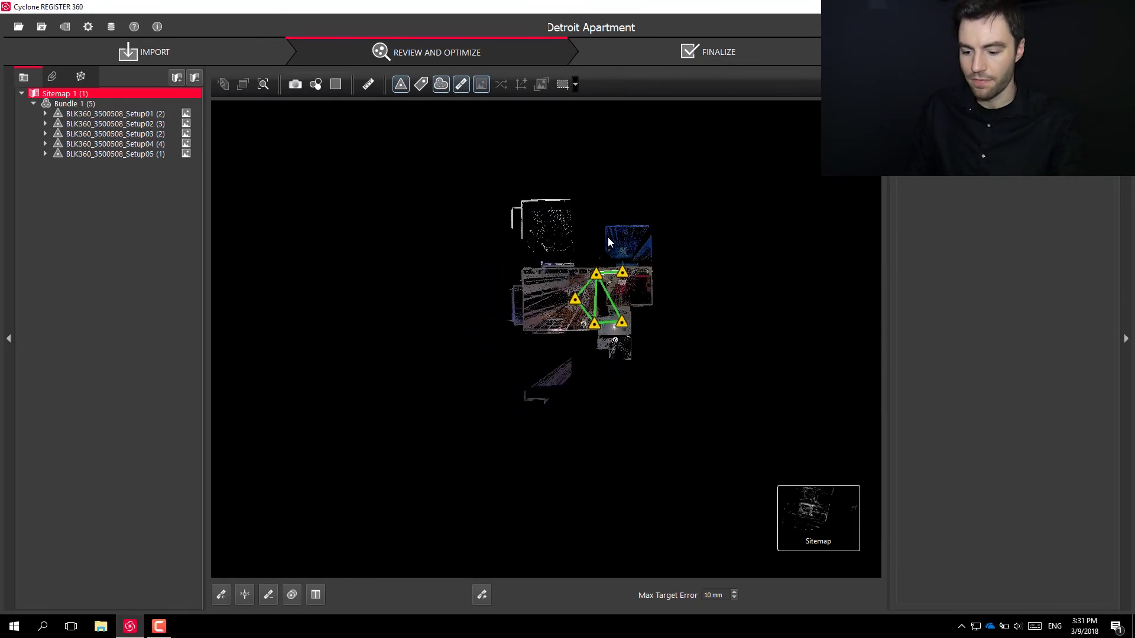
left_click(592, 276)
scroll(594, 242, "up", 3)
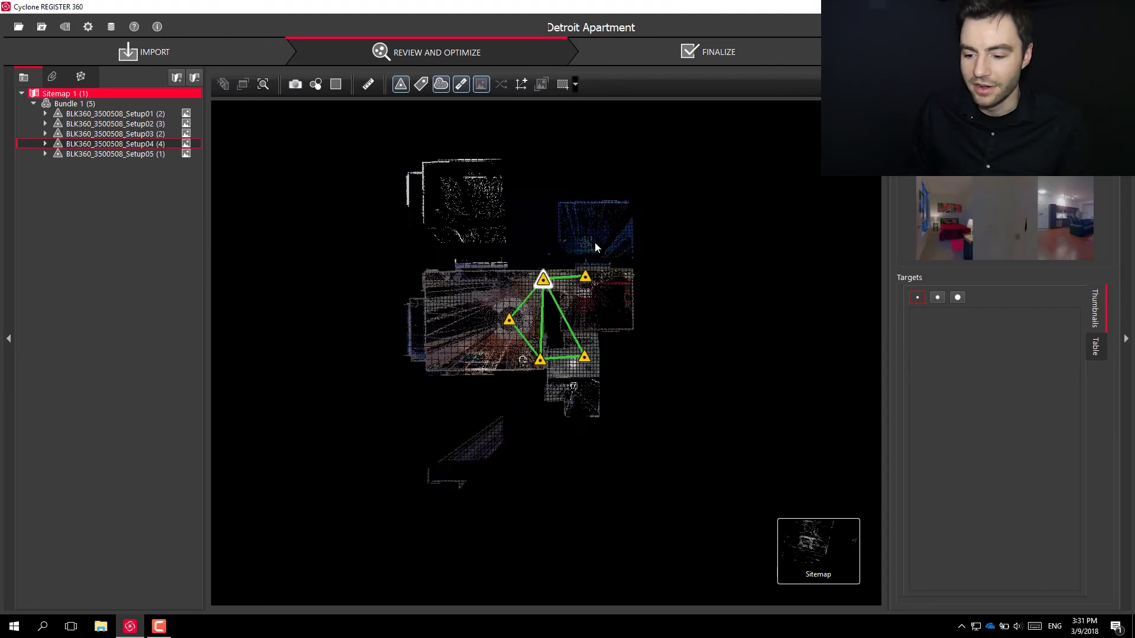
- Check Bundle 1's 0.016 ft bundle error and links, then reselect Setup04 on the sitemap
left_click(83, 102)
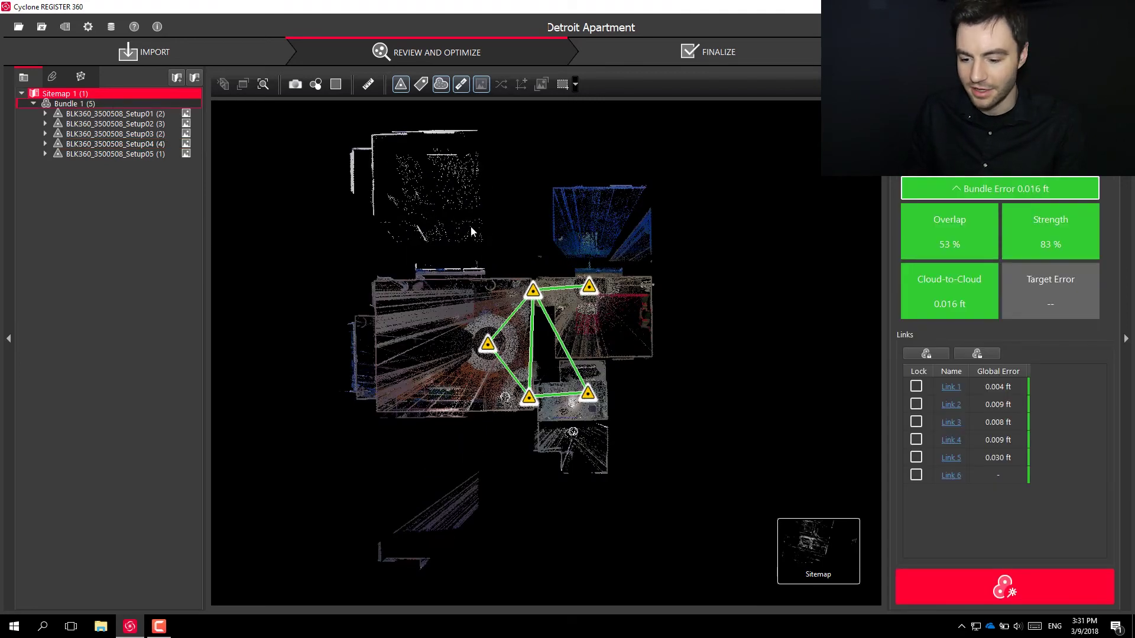
scroll(472, 284, "up", 2)
scroll(504, 286, "down", 5)
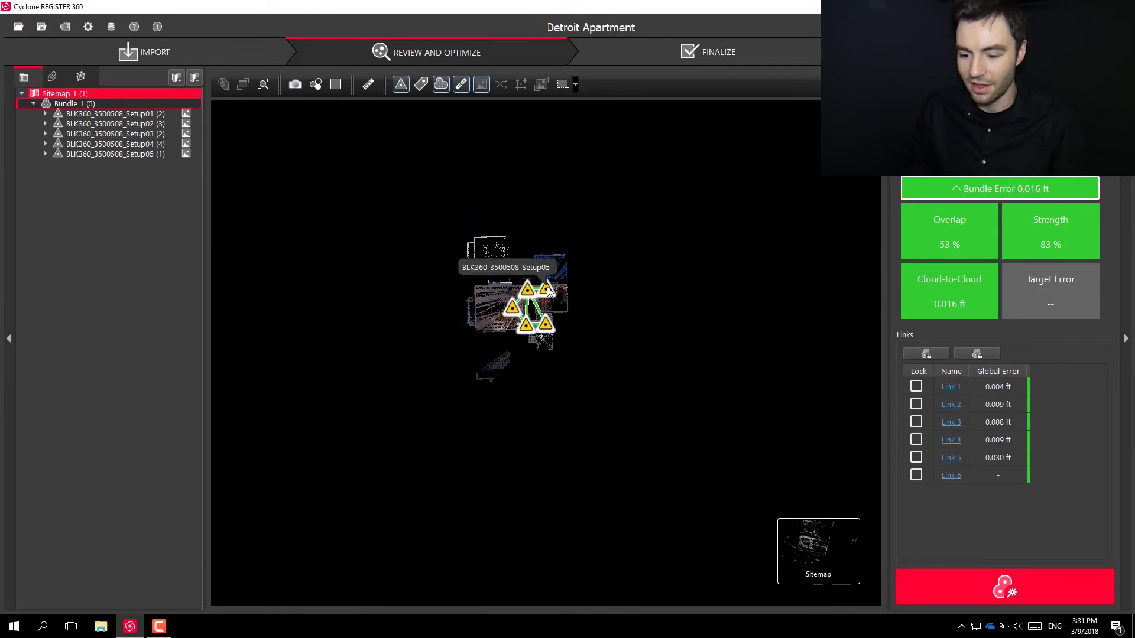
left_click(499, 276)
scroll(499, 278, "up", 5)
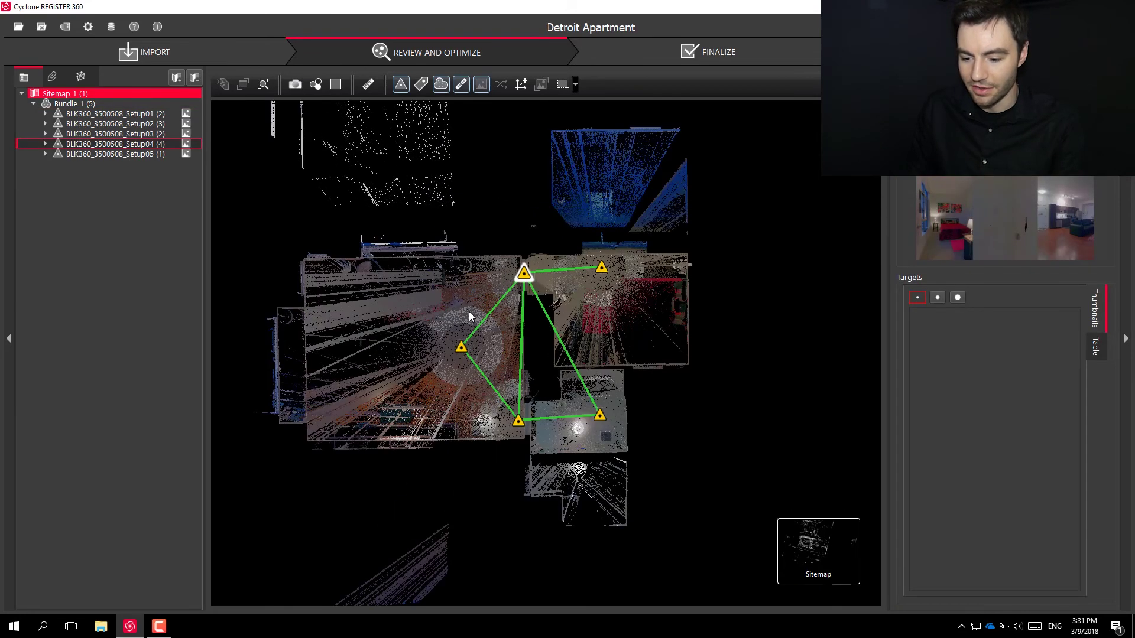
mouse_move(823, 538)
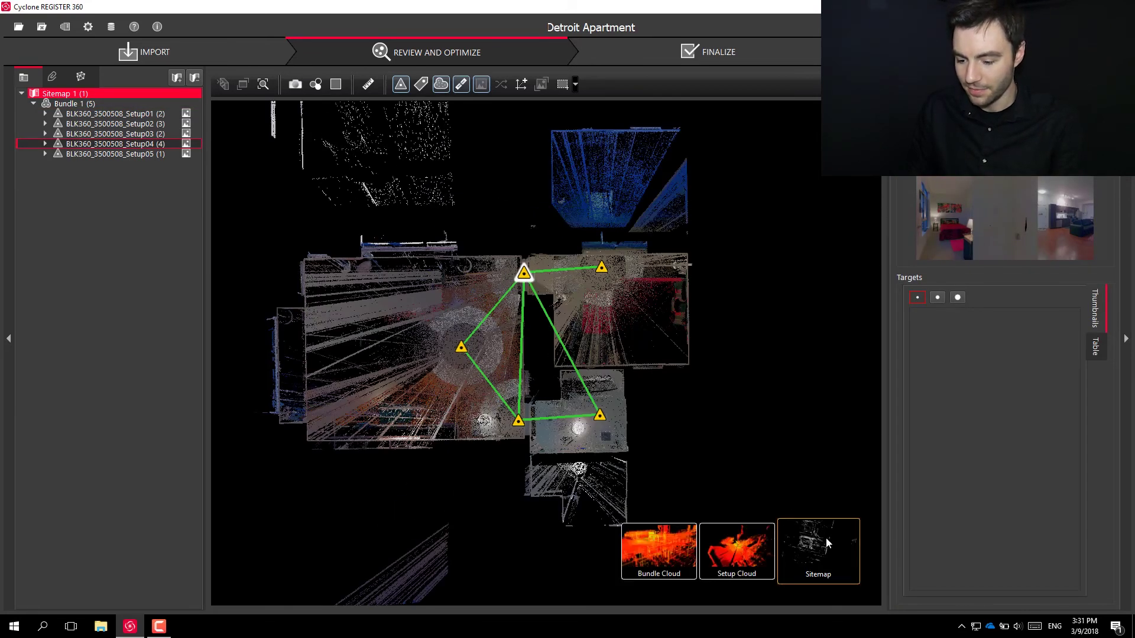
left_click(651, 554)
left_click_drag(499, 316, 465, 237)
left_click_drag(460, 326, 580, 409)
scroll(580, 409, "up", 5)
left_click_drag(730, 362, 563, 237)
scroll(562, 237, "up", 3)
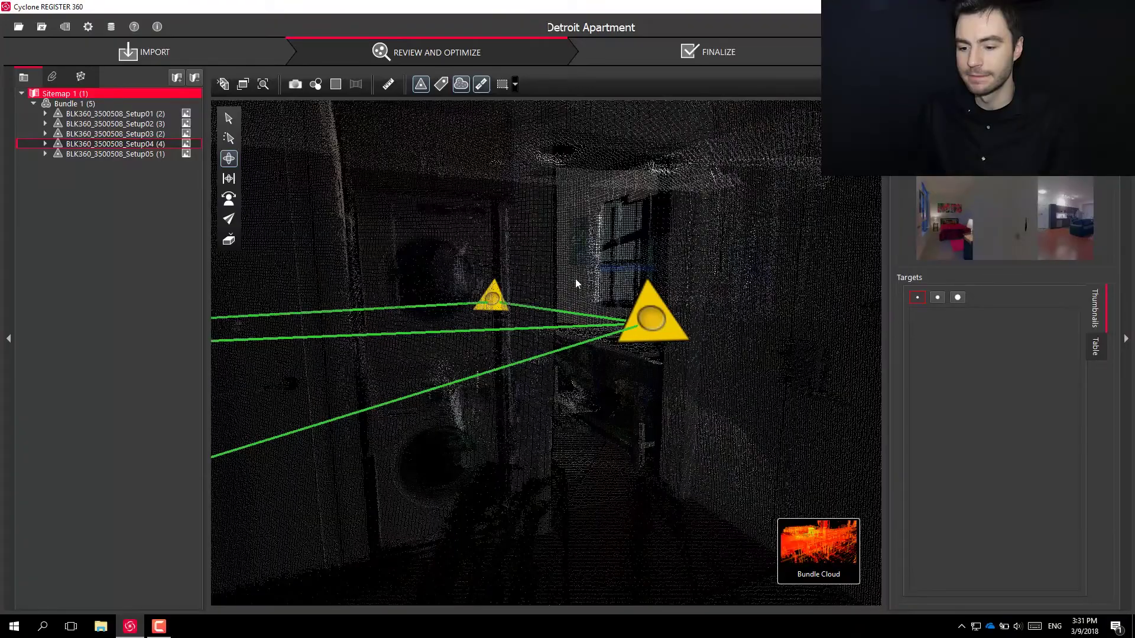
left_click_drag(576, 279, 624, 296)
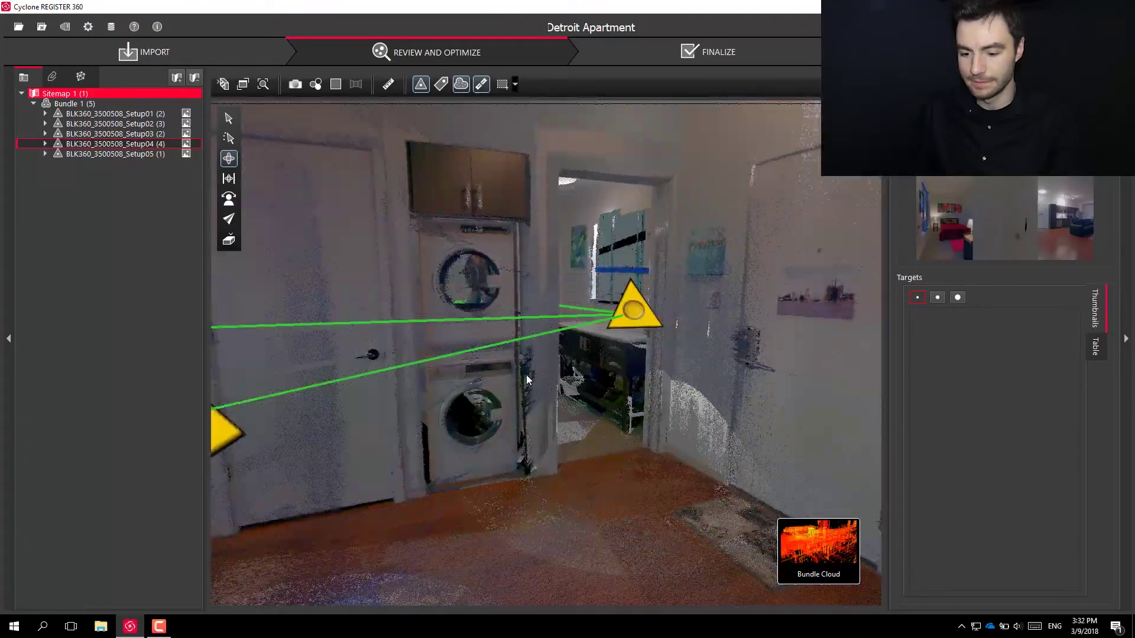
scroll(526, 374, "up", 3)
scroll(574, 352, "down", 3)
double_click(711, 380)
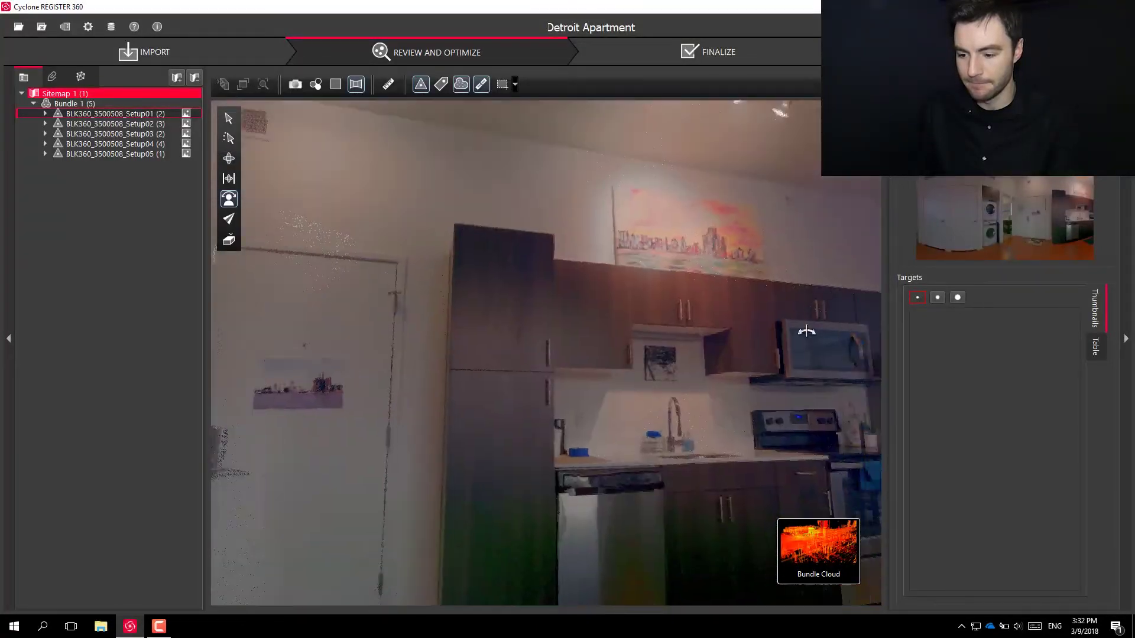
mouse_move(807, 331)
left_mouse_down()
mouse_move(664, 266)
mouse_move(349, 337)
left_mouse_up()
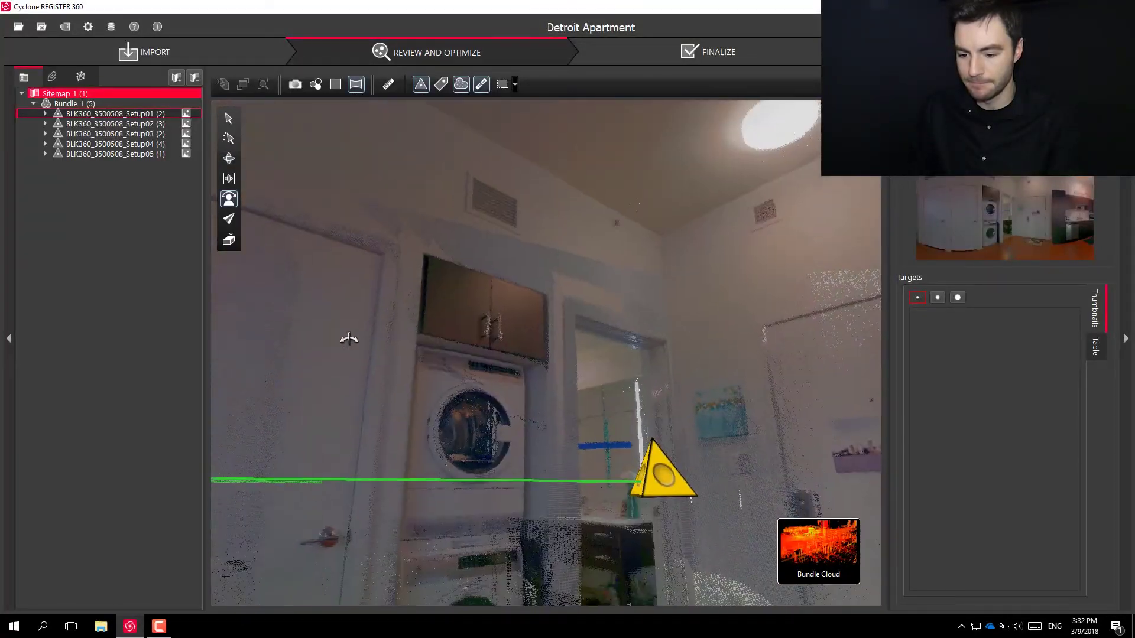
mouse_move(526, 427)
left_mouse_down()
mouse_move(739, 414)
mouse_move(566, 415)
left_mouse_up()
left_click(542, 353)
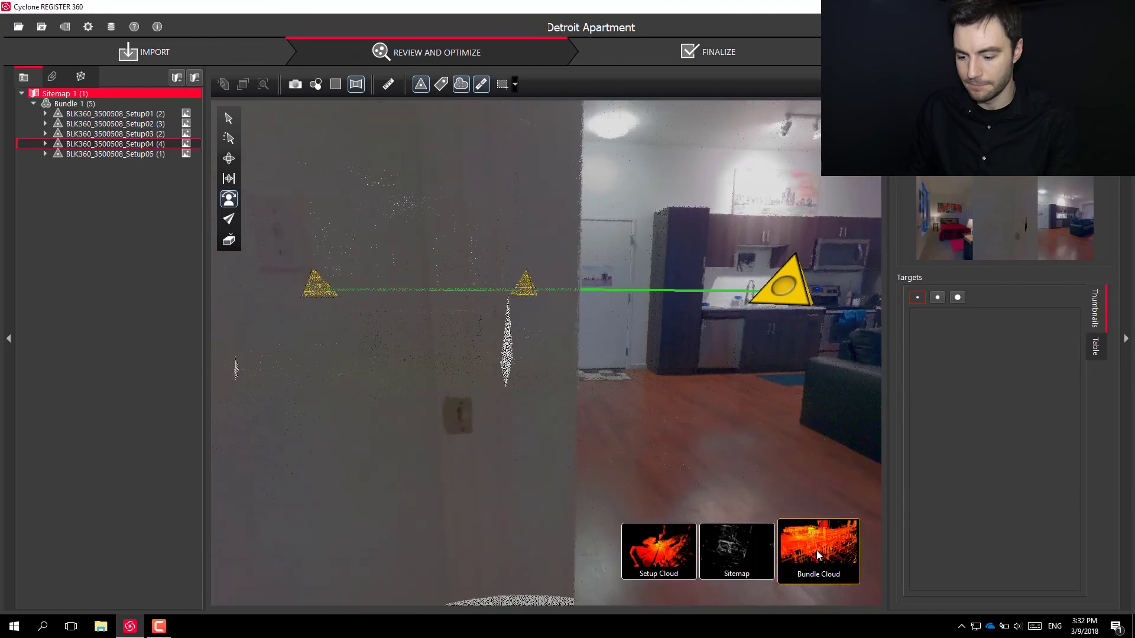
left_click(778, 535)
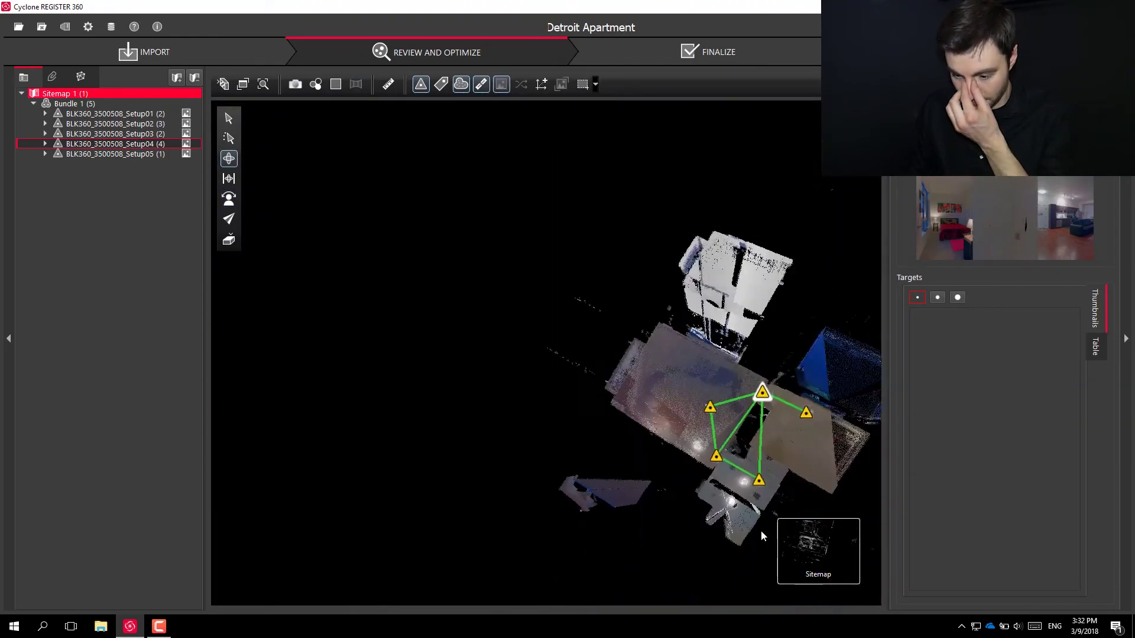
scroll(519, 367, "up", 8)
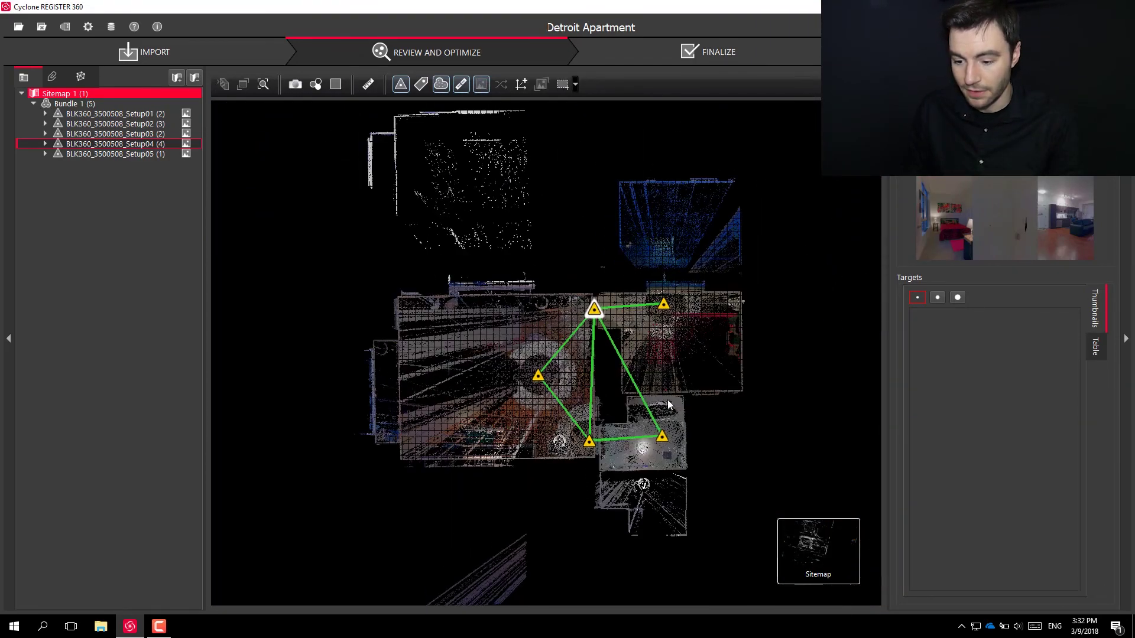
scroll(522, 339, "down", 2)
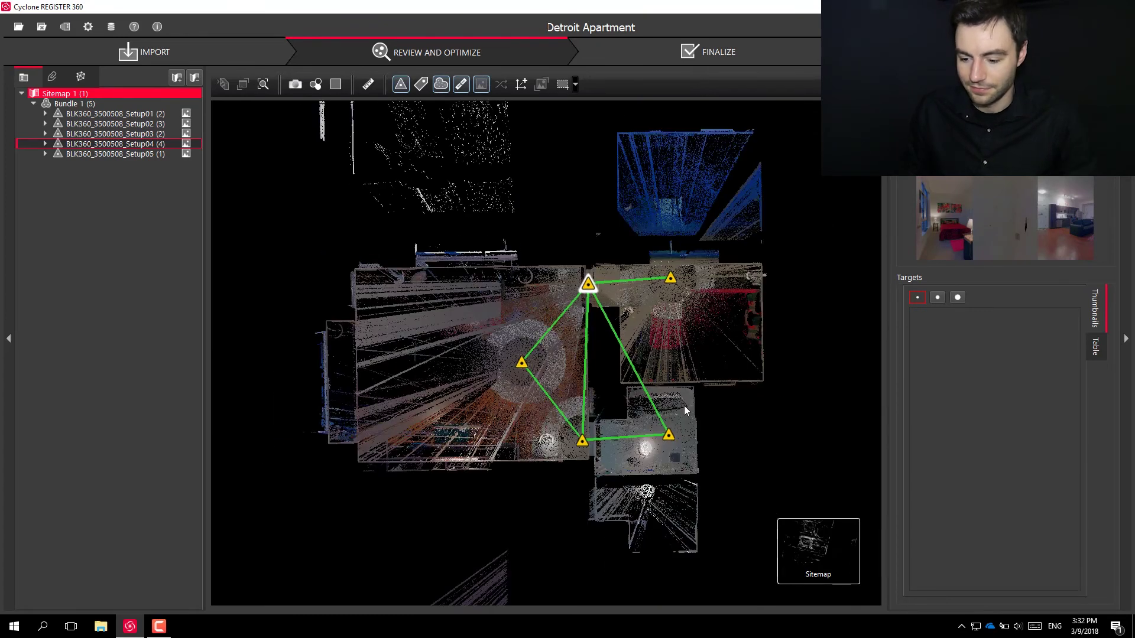
mouse_move(796, 538)
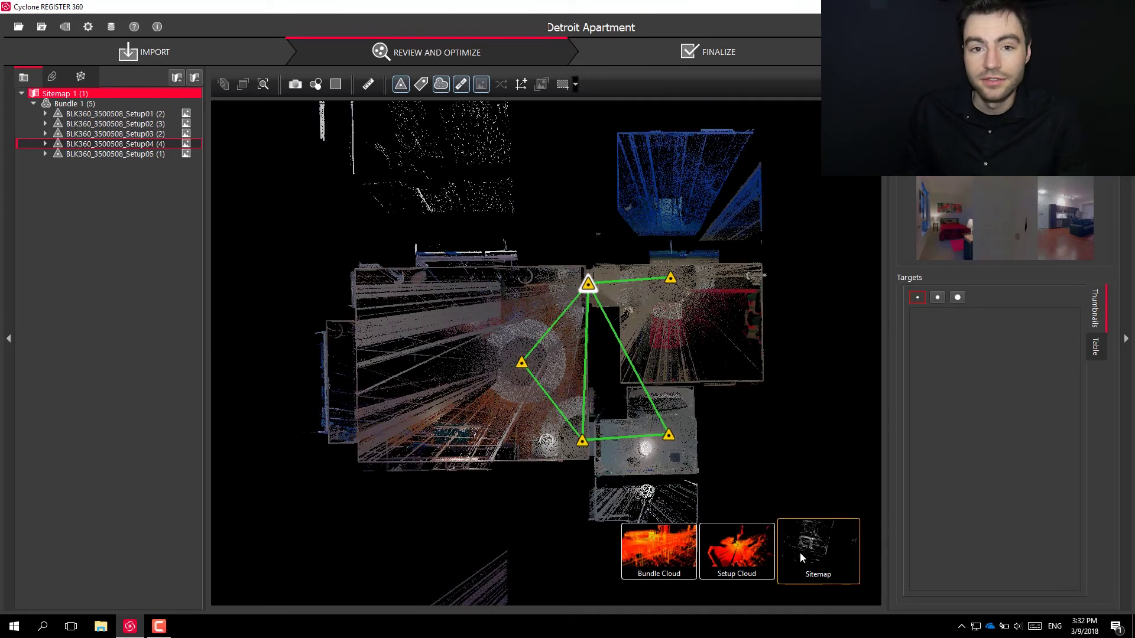
- In the Finalize step, frame the five-setup sitemap and accept Sitemap 1 as ready
left_click(719, 51)
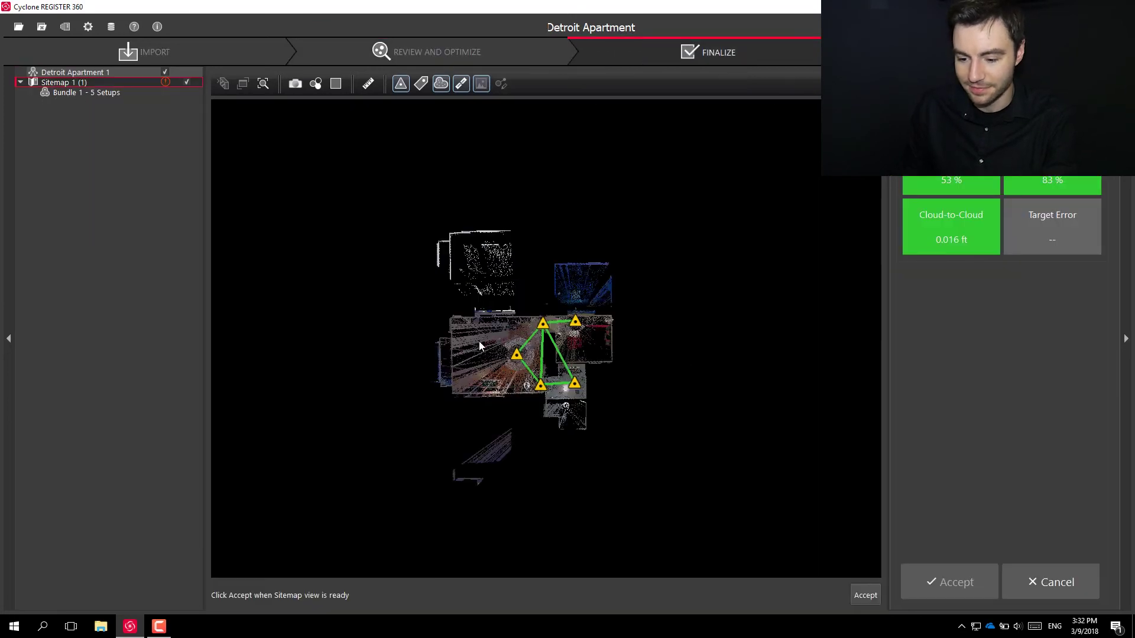
scroll(480, 347, "up", 5)
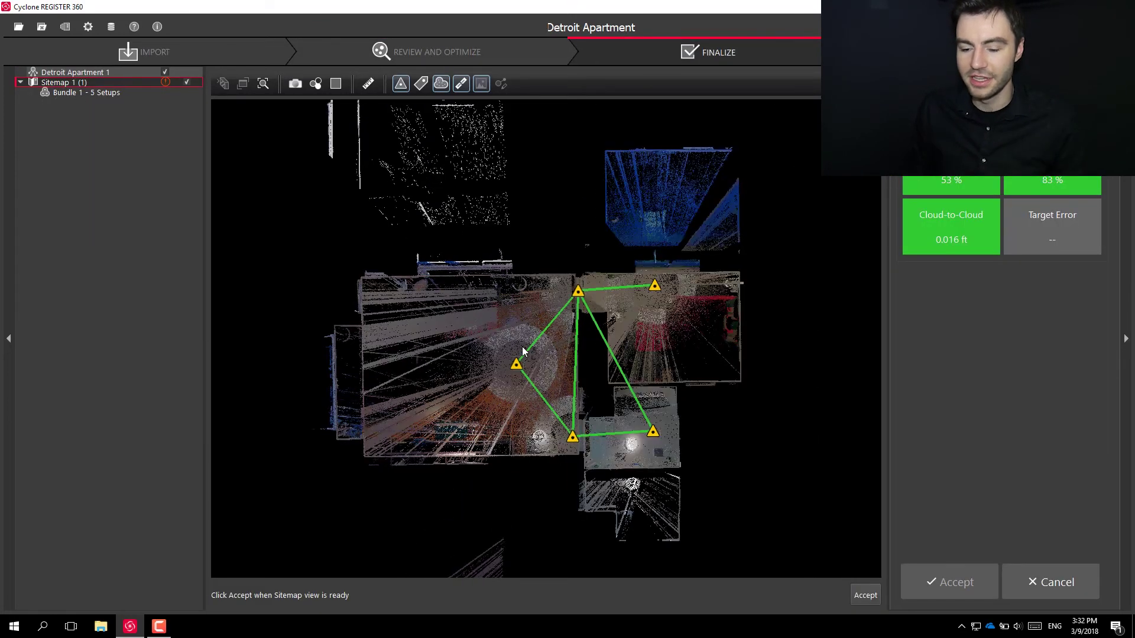
scroll(538, 349, "down", 1)
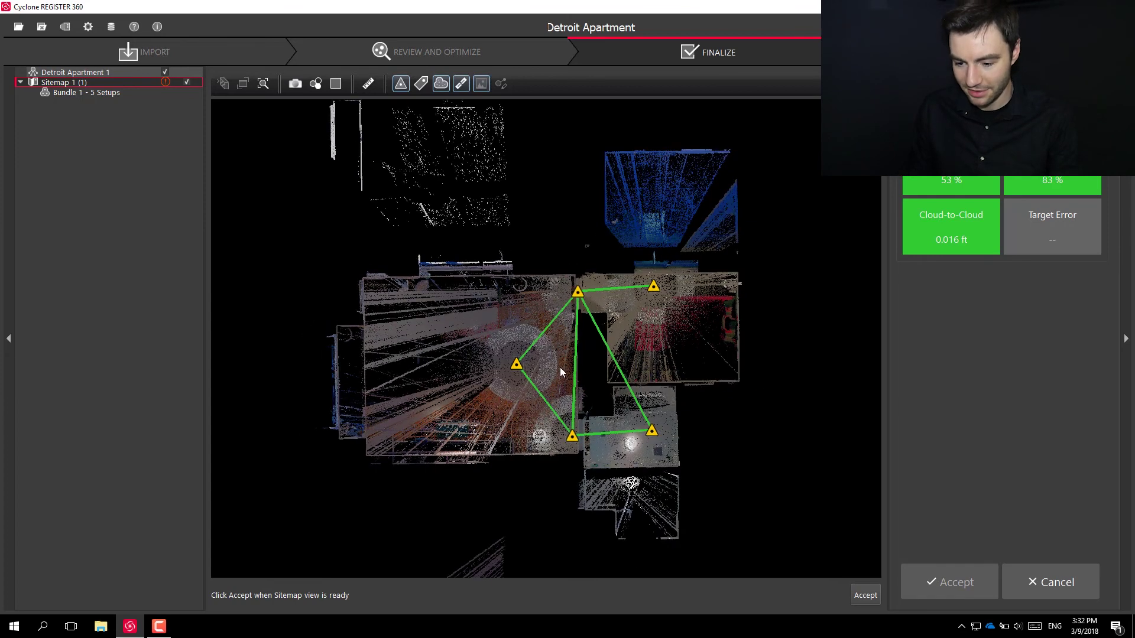
scroll(462, 375, "up", 1)
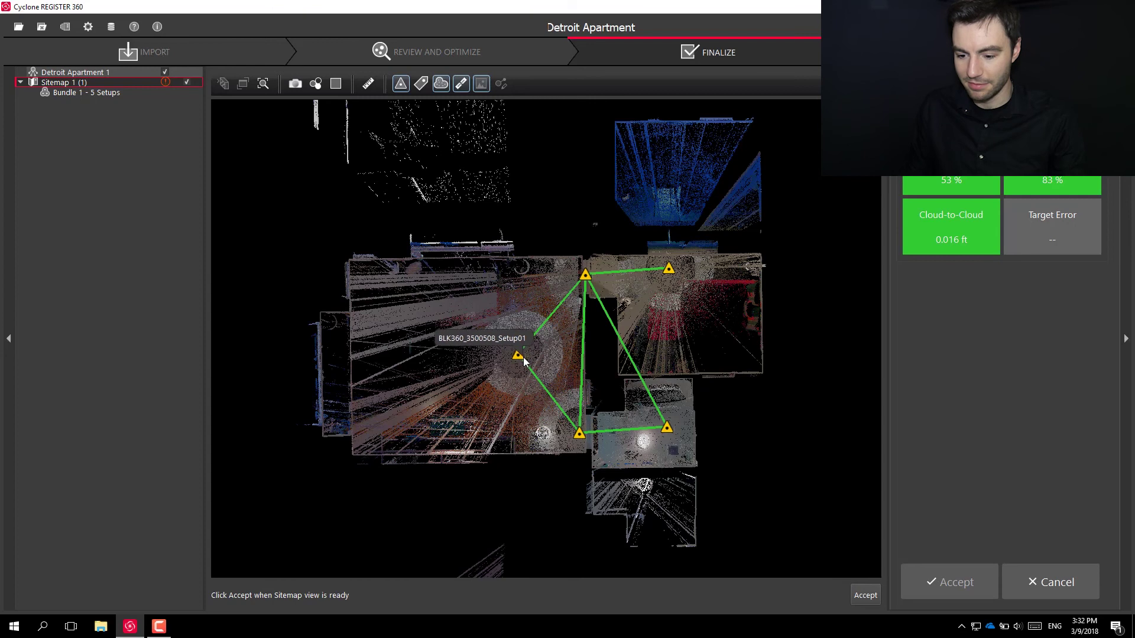
left_click_drag(523, 362, 850, 383)
scroll(686, 367, "up", 1)
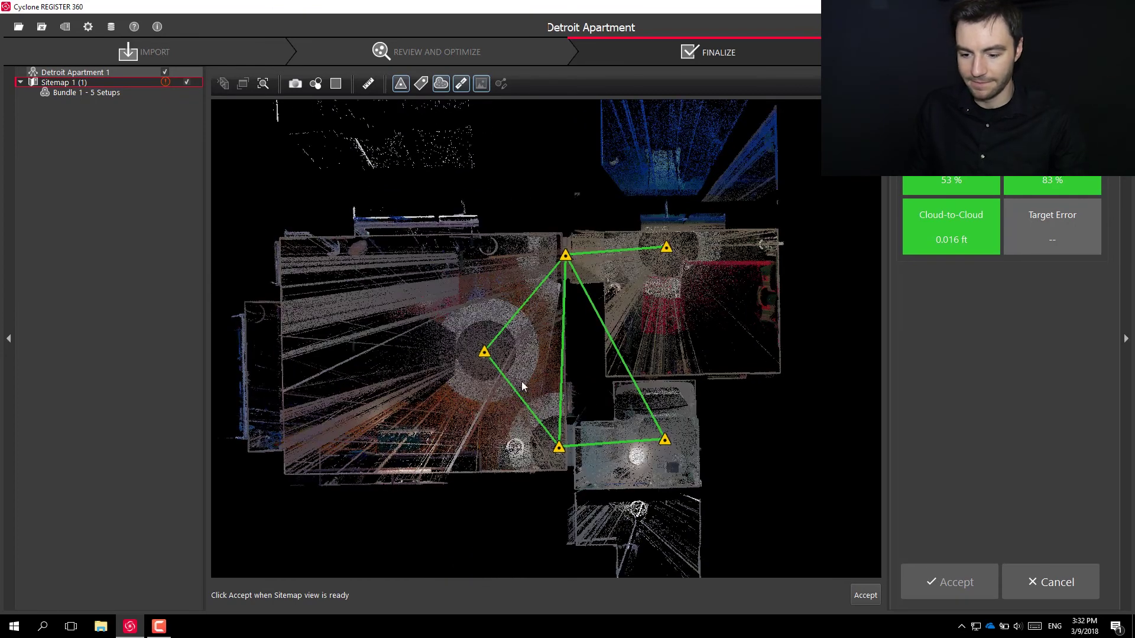
left_click(866, 597)
- Accept the finalized five-setup registration to bring up the Registration Report preview
left_click(991, 591)
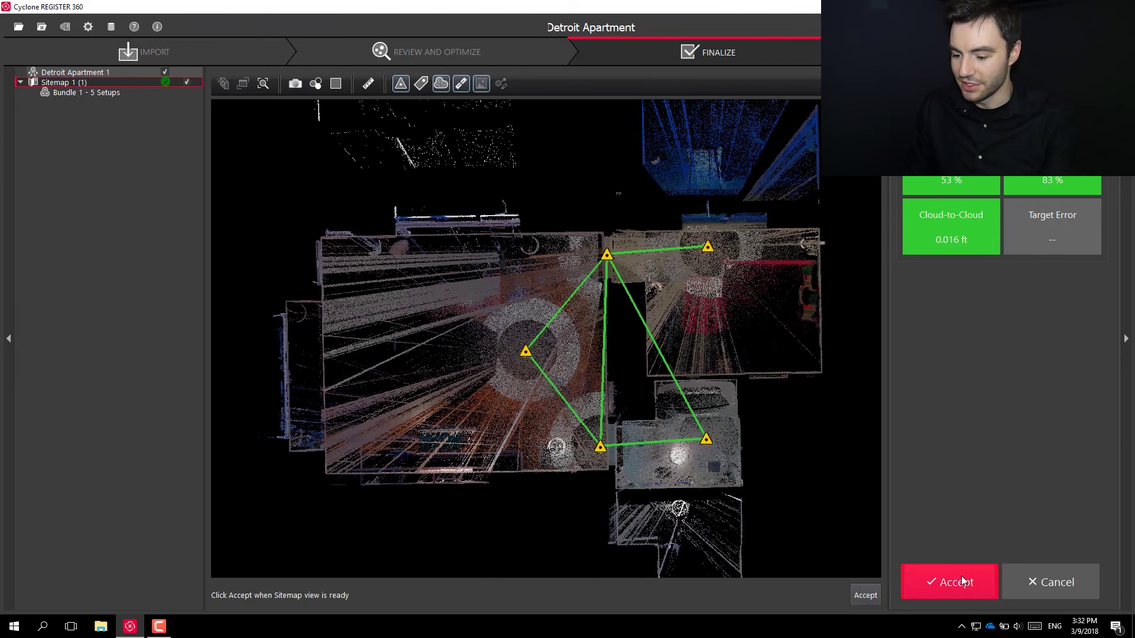